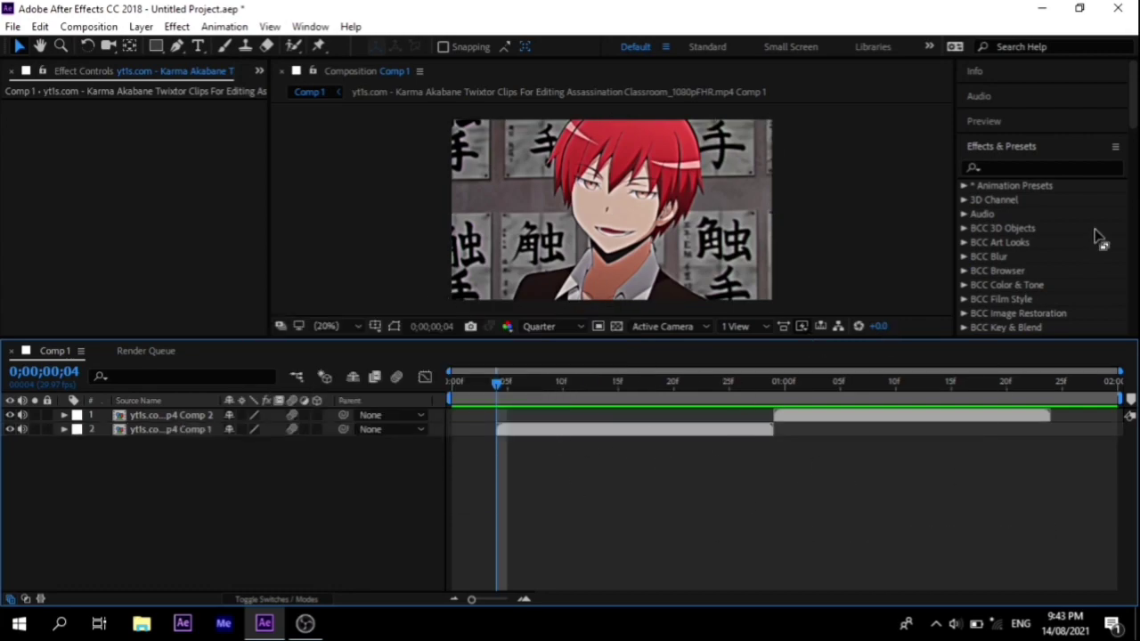
Focus the Effects & Presets panel with both clips staggered in Comp 1
{"action": "left_click", "coordinate": [1000, 146]}
Apply Motion Tile to the first clip with 500 output width and height and Mirror Edges on
{"action": "left_click", "coordinate": [1025, 168]}
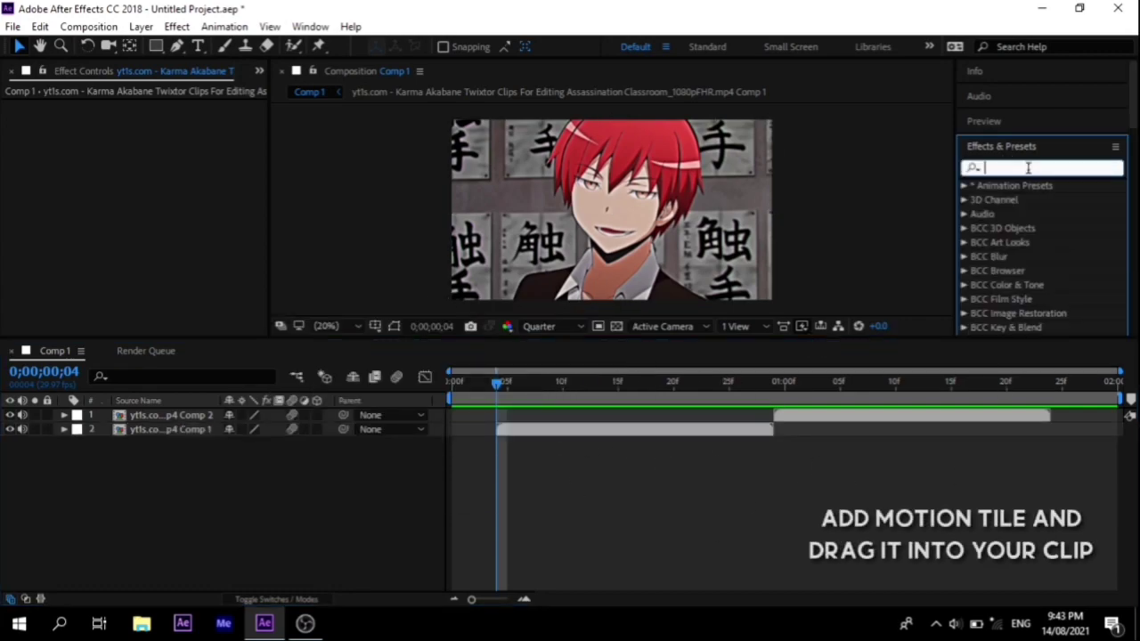
{"action": "type", "text": "motion ti"}
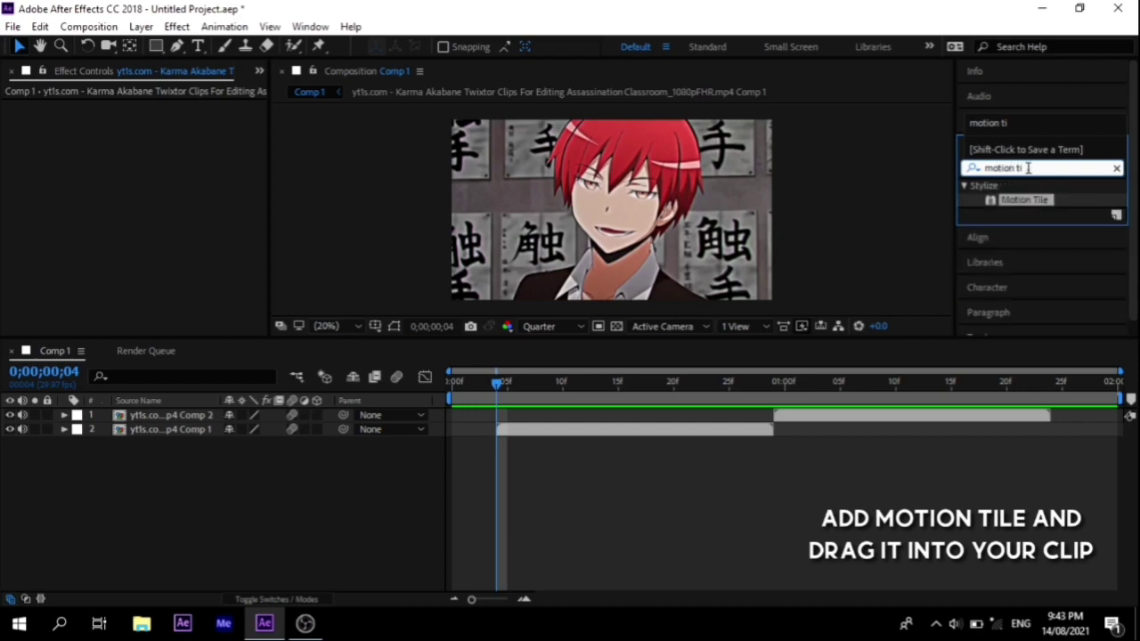
{"action": "type", "text": "le"}
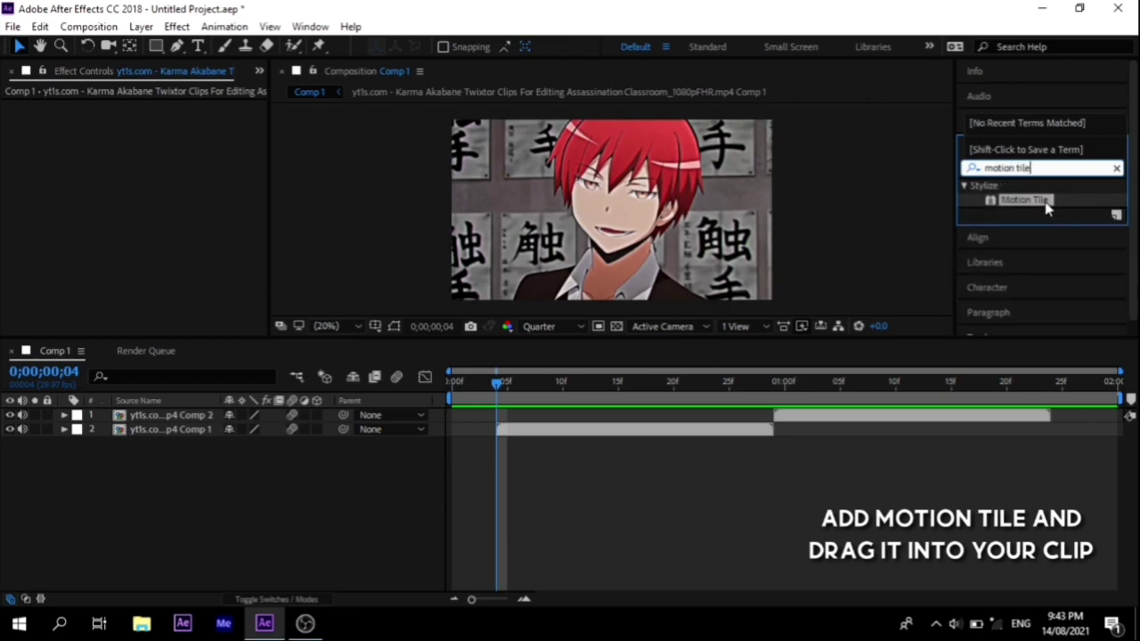
{"action": "left_click_drag", "start_coordinate": [1025, 199], "coordinate": [641, 429]}
{"action": "left_click", "coordinate": [158, 163]}
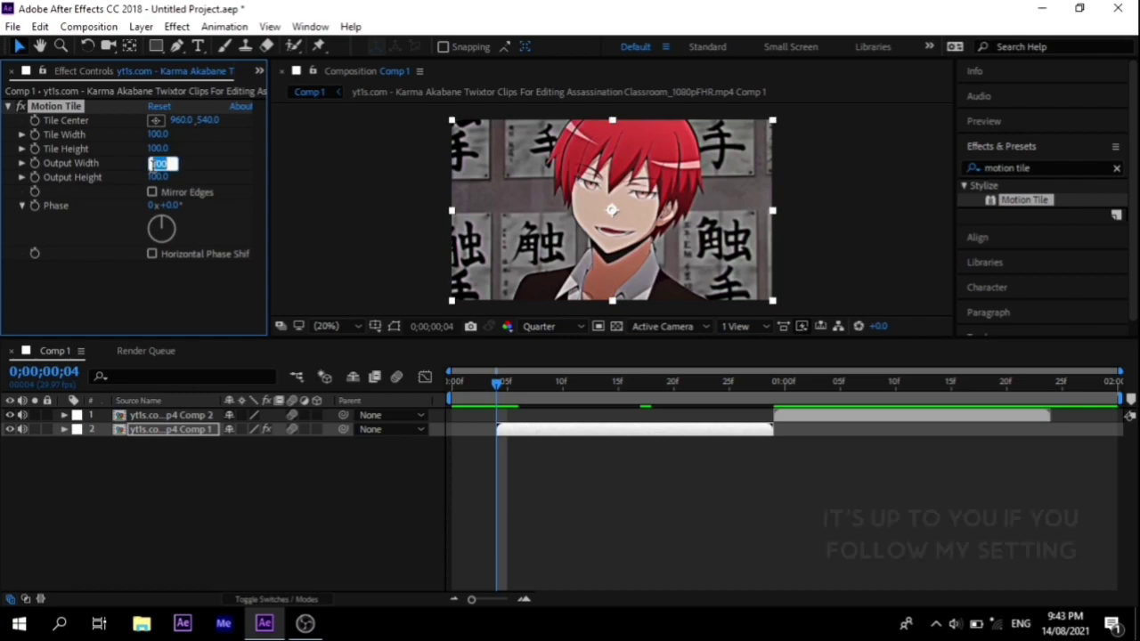
{"action": "type", "text": "200"}
{"action": "key", "text": "Tab"}
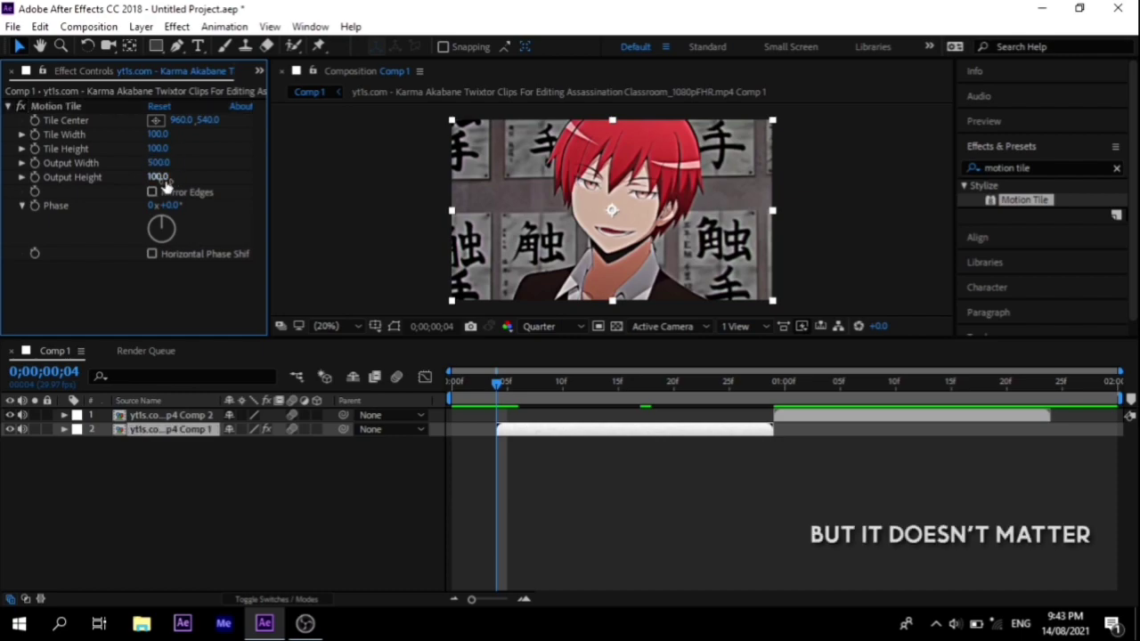
{"action": "type", "text": "500"}
{"action": "left_click", "coordinate": [151, 191]}
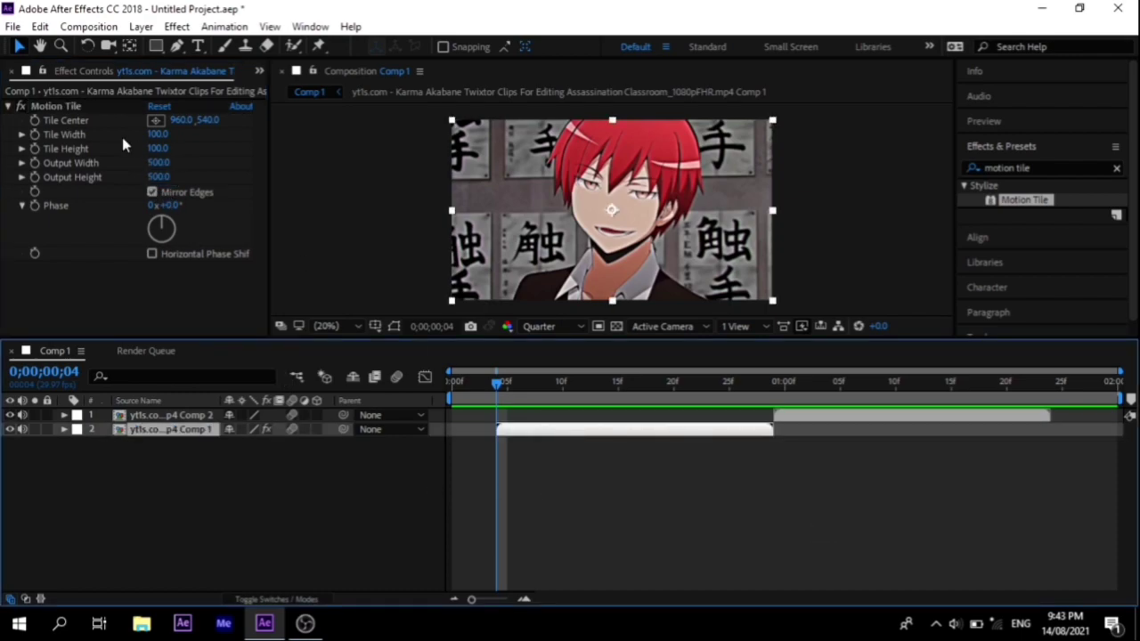
Copy the Motion Tile effect to the second clip and reselect the first clip's layer
{"action": "left_click", "coordinate": [71, 108]}
{"action": "left_click", "coordinate": [804, 416]}
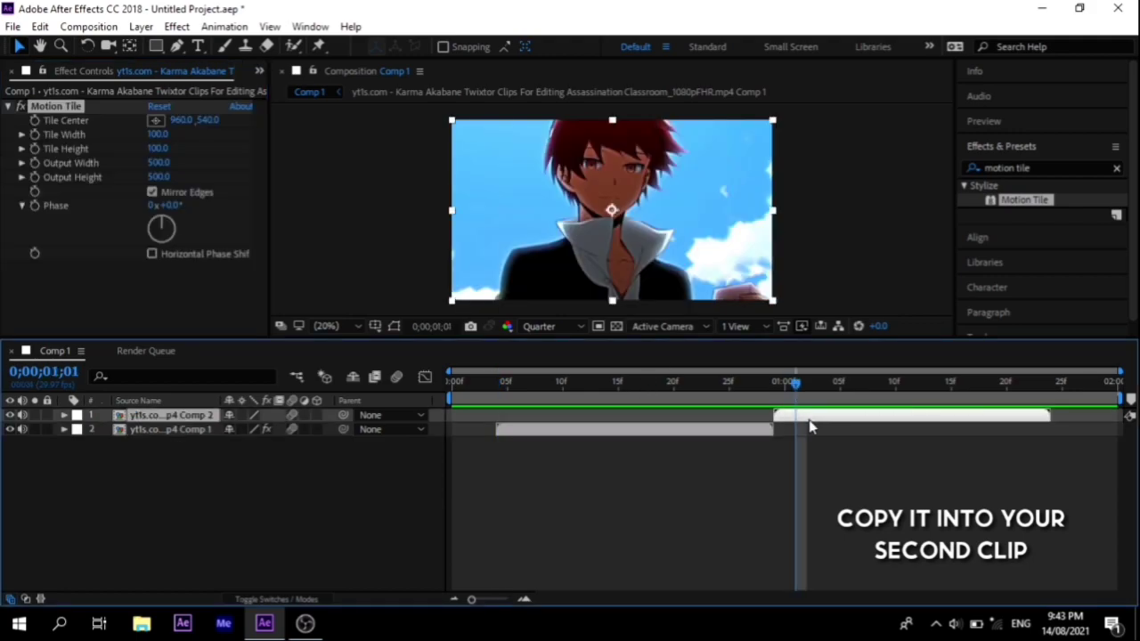
{"action": "left_click", "coordinate": [496, 381]}
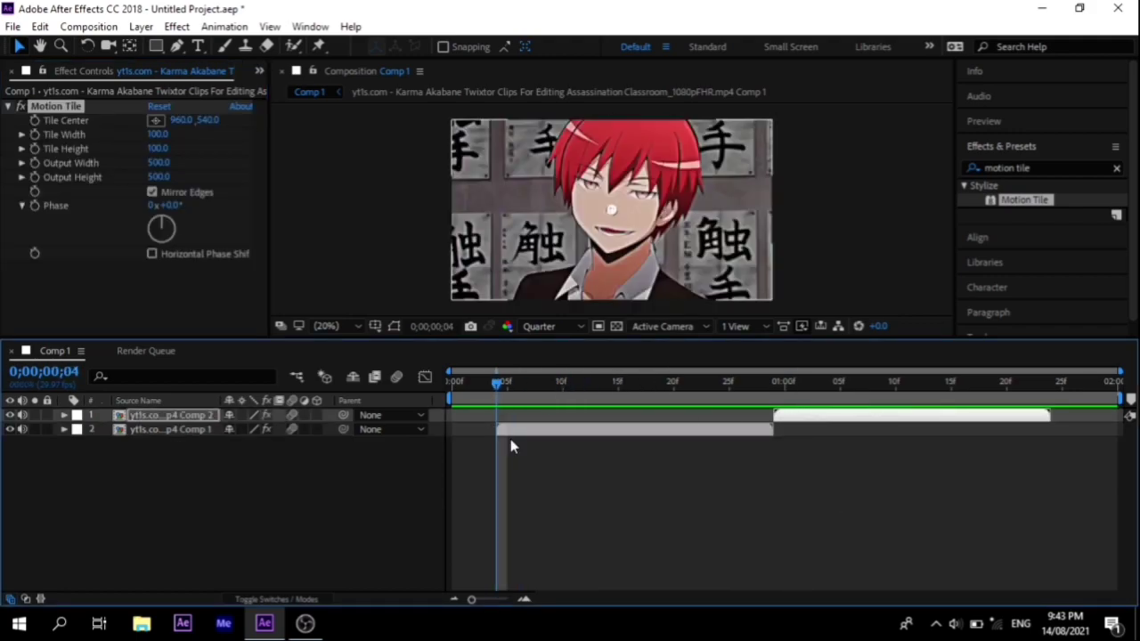
{"action": "left_click", "coordinate": [204, 431]}
{"action": "right_click", "coordinate": [280, 488]}
Add a null layer and trim it to end with the first clip
{"action": "mouse_move", "coordinate": [374, 305]}
{"action": "left_click", "coordinate": [570, 407]}
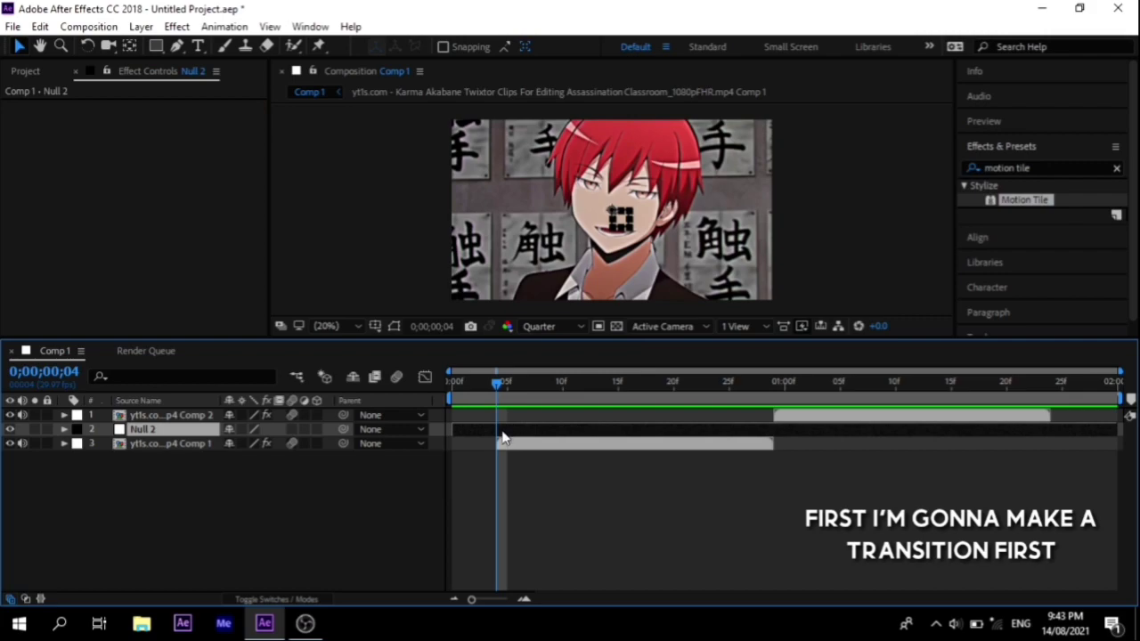
{"action": "key", "text": "ctrl+d"}
{"action": "key", "text": "Delete"}
{"action": "left_click_drag", "start_coordinate": [633, 383], "coordinate": [774, 383]}
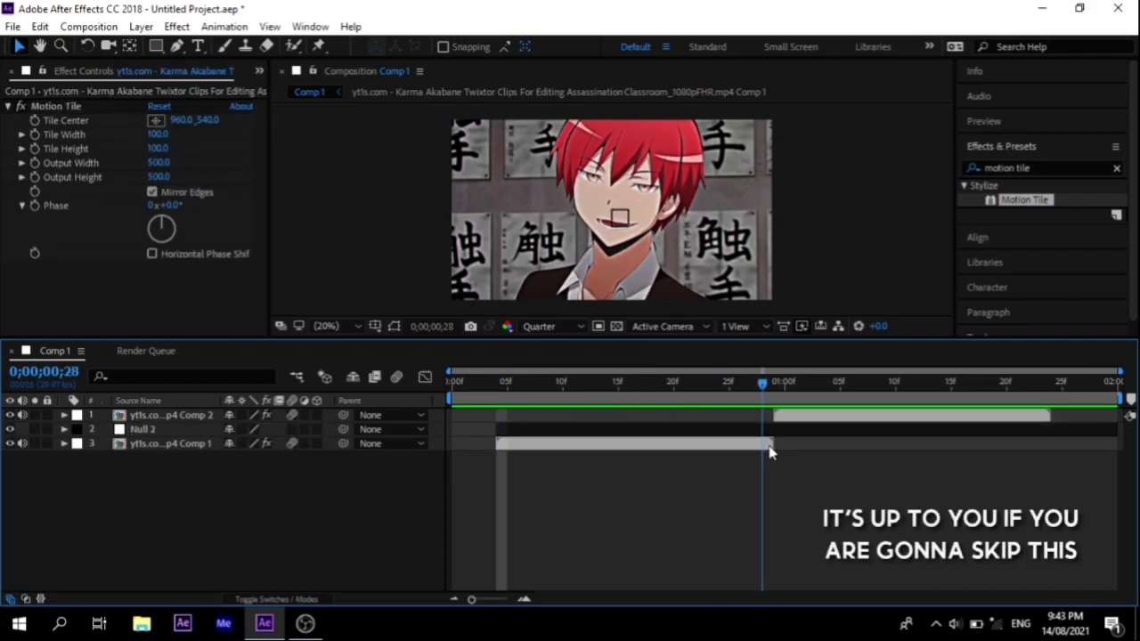
{"action": "key", "text": "ctrl+d"}
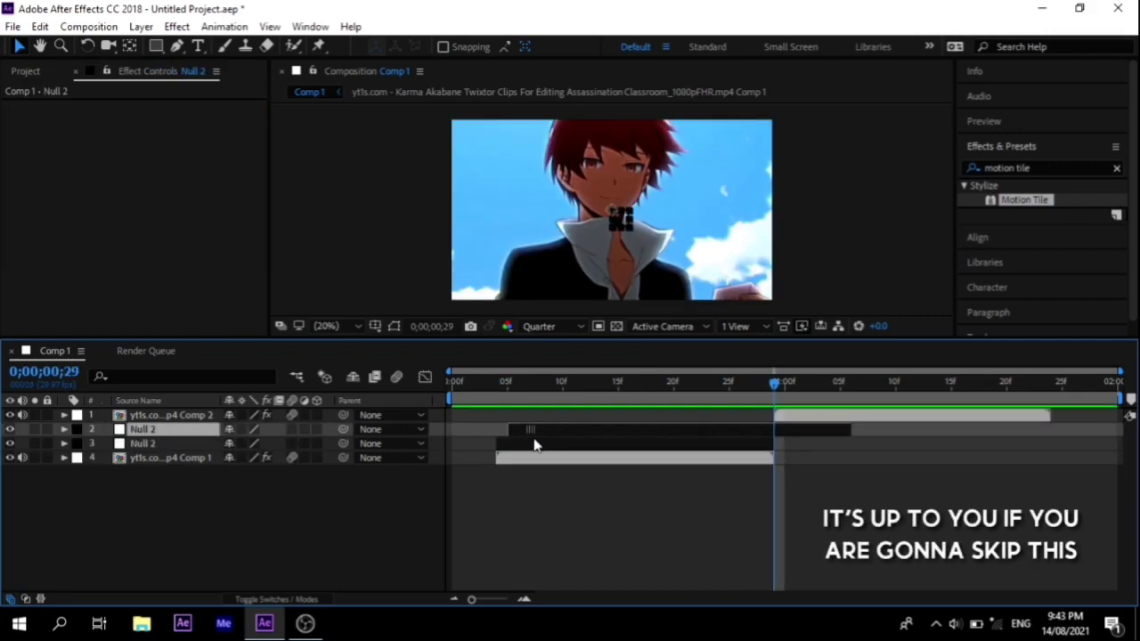
{"action": "key", "text": "ctrl+z"}
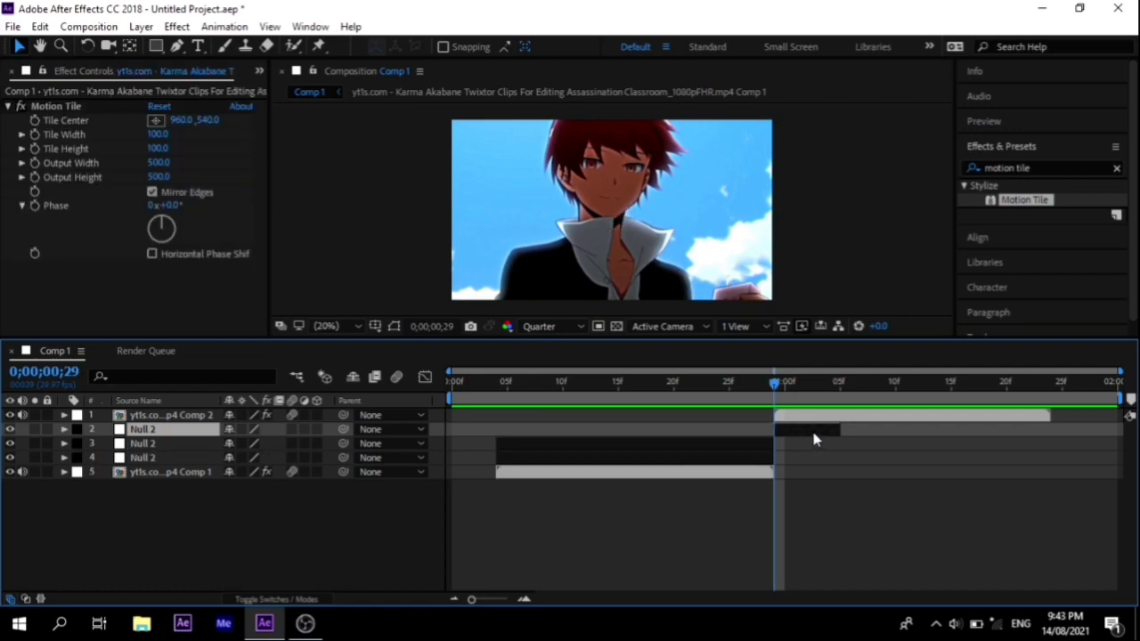
Make three nulls over the first clip and copy them to start with the second clip
{"action": "key", "text": "ctrl+d"}
{"action": "left_click", "coordinate": [794, 432]}
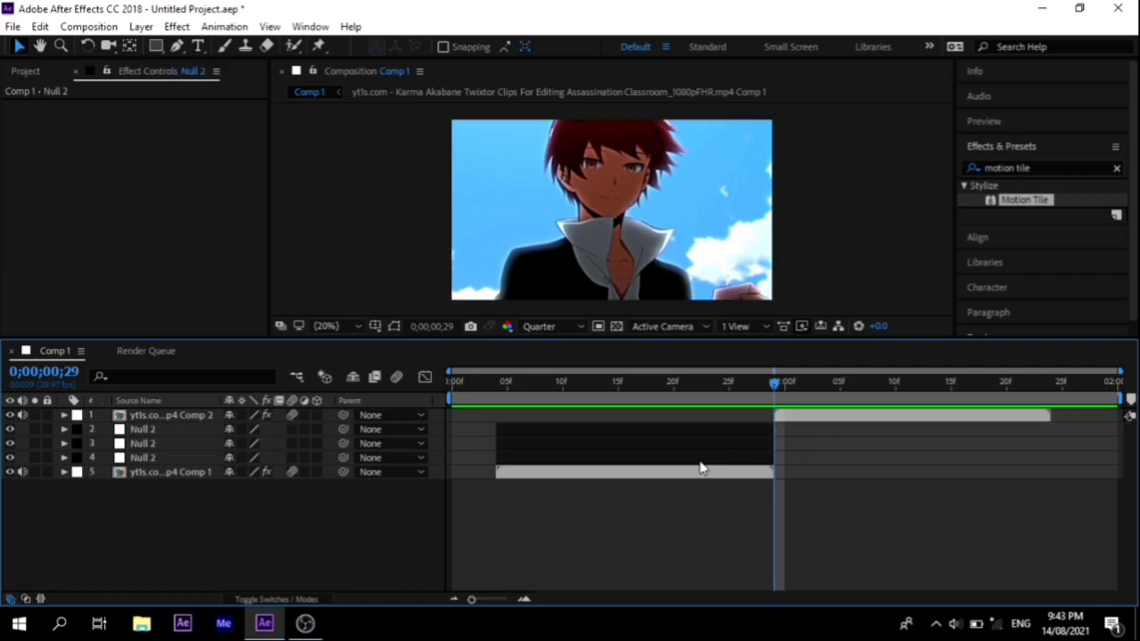
{"action": "left_click_drag", "start_coordinate": [701, 469], "coordinate": [684, 426]}
{"action": "key", "text": "ctrl+d"}
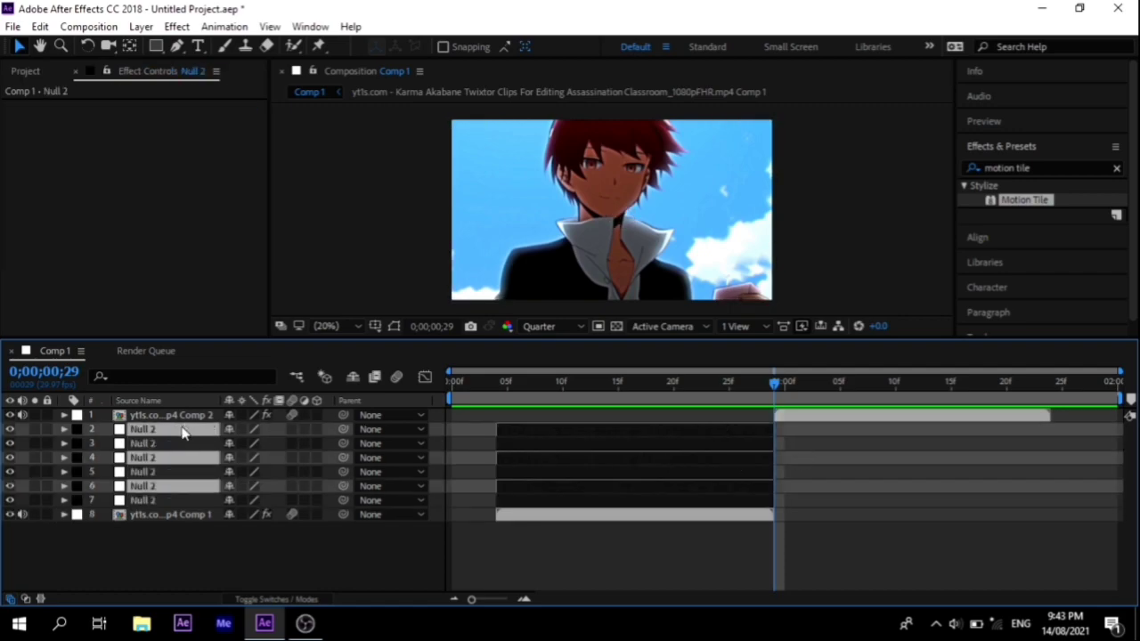
{"action": "left_click_drag", "start_coordinate": [183, 432], "coordinate": [166, 409]}
{"action": "key", "text": "bracketleft"}
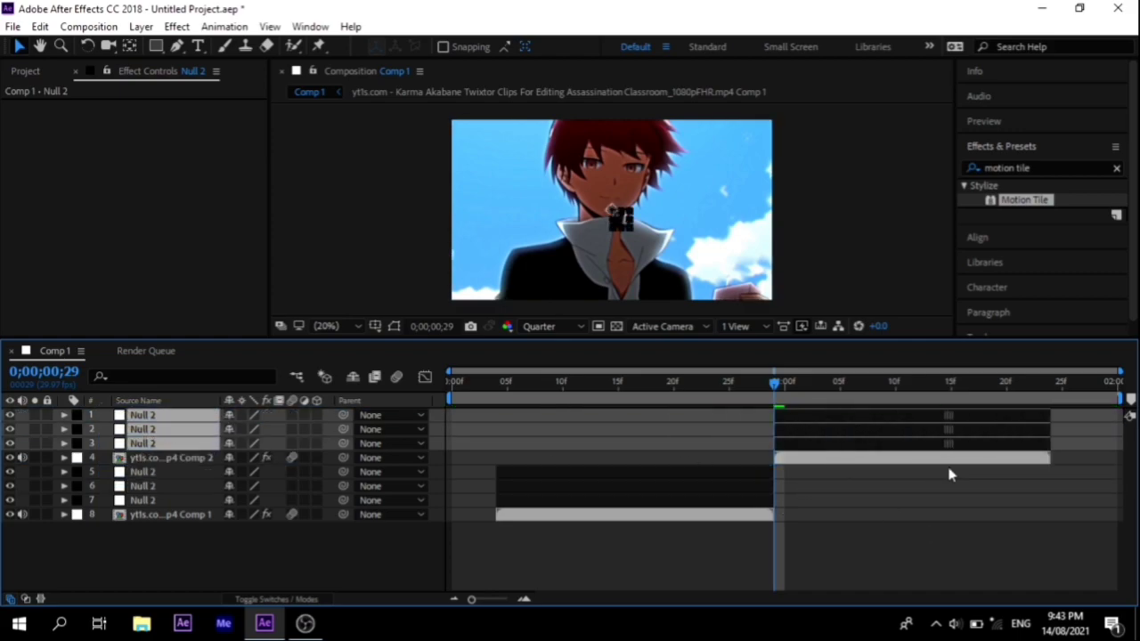
{"action": "left_click", "coordinate": [935, 530]}
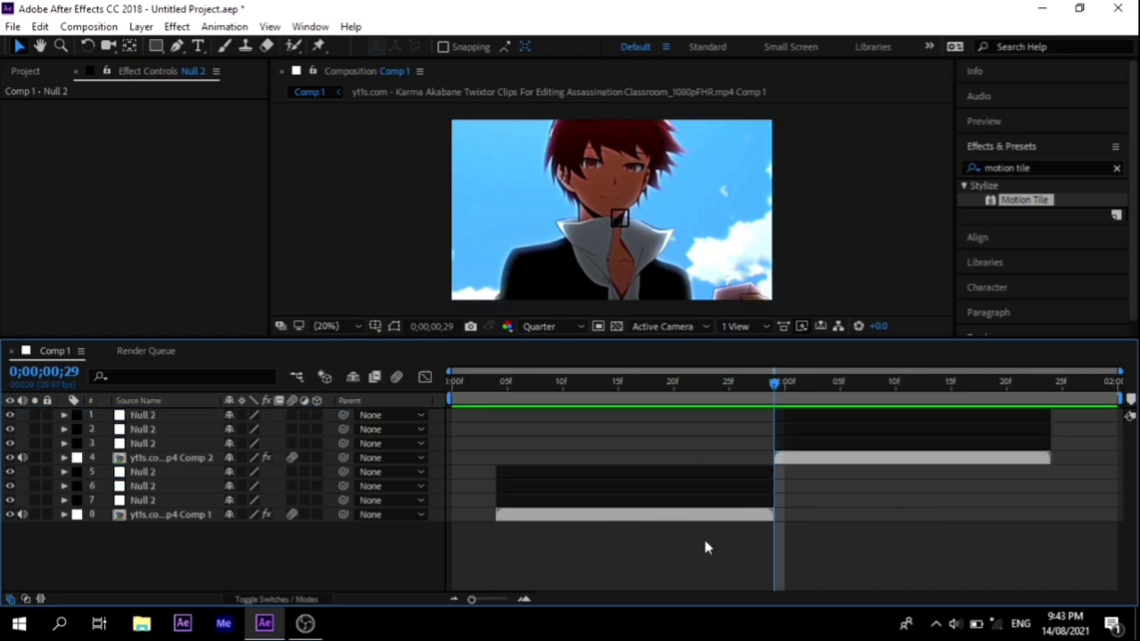
Enable motion blur and parent each clip through its chain of three nulls
{"action": "left_click", "coordinate": [398, 376]}
{"action": "left_click", "coordinate": [160, 520]}
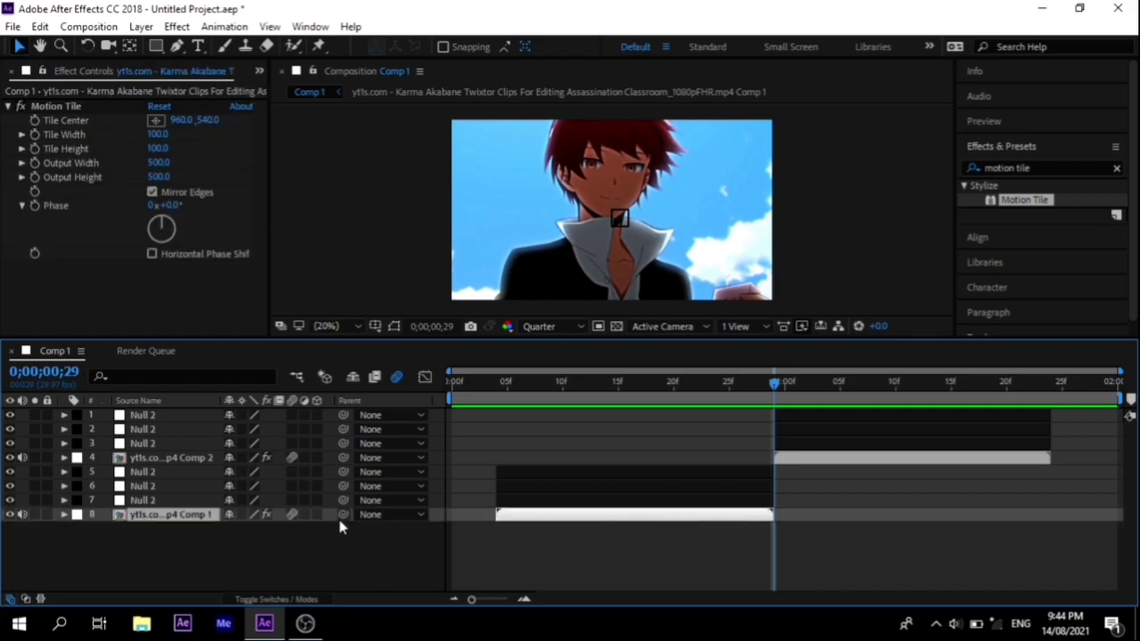
{"action": "mouse_move", "coordinate": [343, 514]}
{"action": "left_mouse_down"}
{"action": "mouse_move", "coordinate": [142, 500]}
{"action": "mouse_move", "coordinate": [143, 485]}
{"action": "left_mouse_up"}
{"action": "left_click_drag", "start_coordinate": [342, 486], "coordinate": [135, 471]}
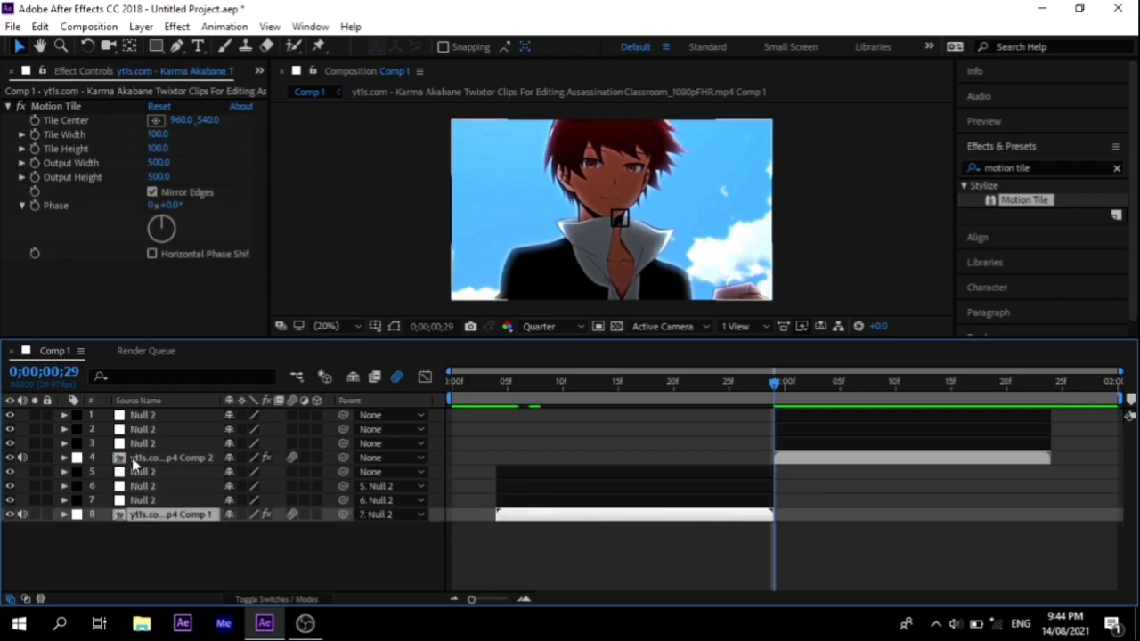
{"action": "left_click", "coordinate": [132, 458]}
{"action": "mouse_move", "coordinate": [343, 457]}
{"action": "left_mouse_down"}
{"action": "mouse_move", "coordinate": [142, 443]}
{"action": "mouse_move", "coordinate": [142, 428]}
{"action": "left_mouse_up"}
{"action": "left_click_drag", "start_coordinate": [343, 429], "coordinate": [143, 415]}
{"action": "left_click_drag", "start_coordinate": [526, 382], "coordinate": [496, 381]}
{"action": "left_click", "coordinate": [142, 500]}
Keyframe the null's Scale from 500% at frame 4 down to 100%, with Easy Ease
{"action": "key", "text": "s"}
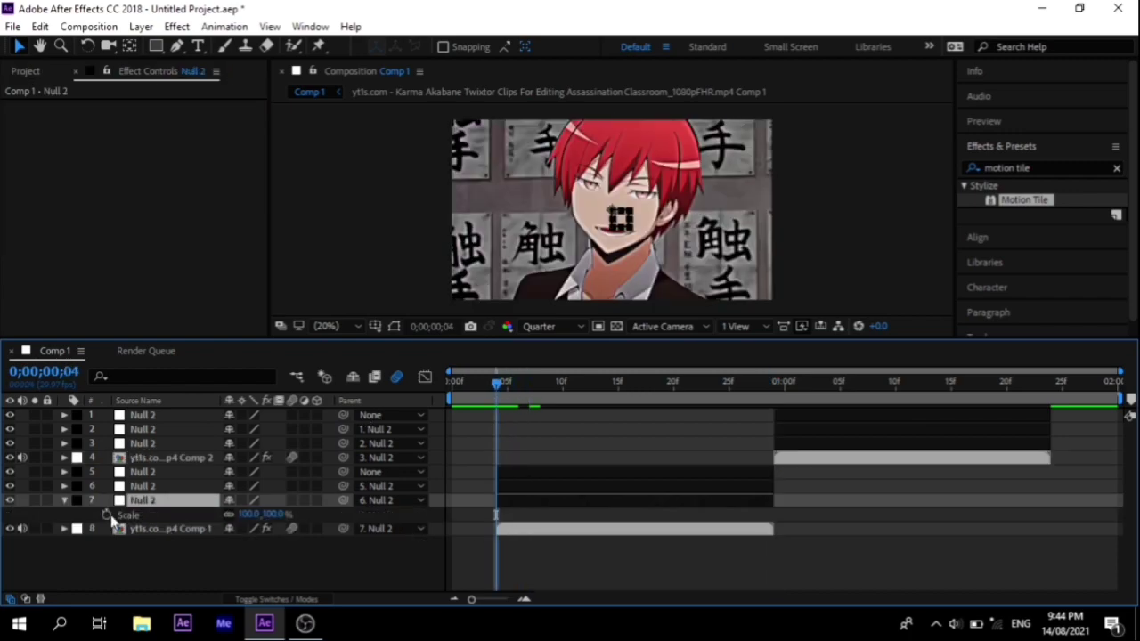
{"action": "left_click", "coordinate": [106, 514]}
{"action": "left_click_drag", "start_coordinate": [603, 524], "coordinate": [662, 524]}
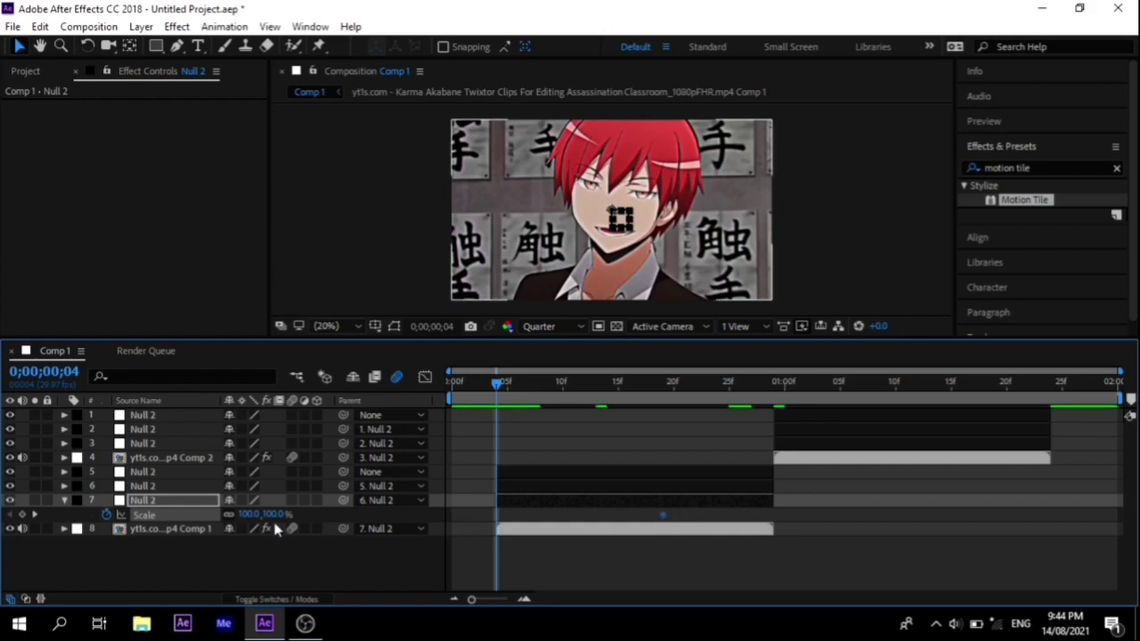
{"action": "left_click", "coordinate": [277, 514]}
{"action": "type", "text": "4467"}
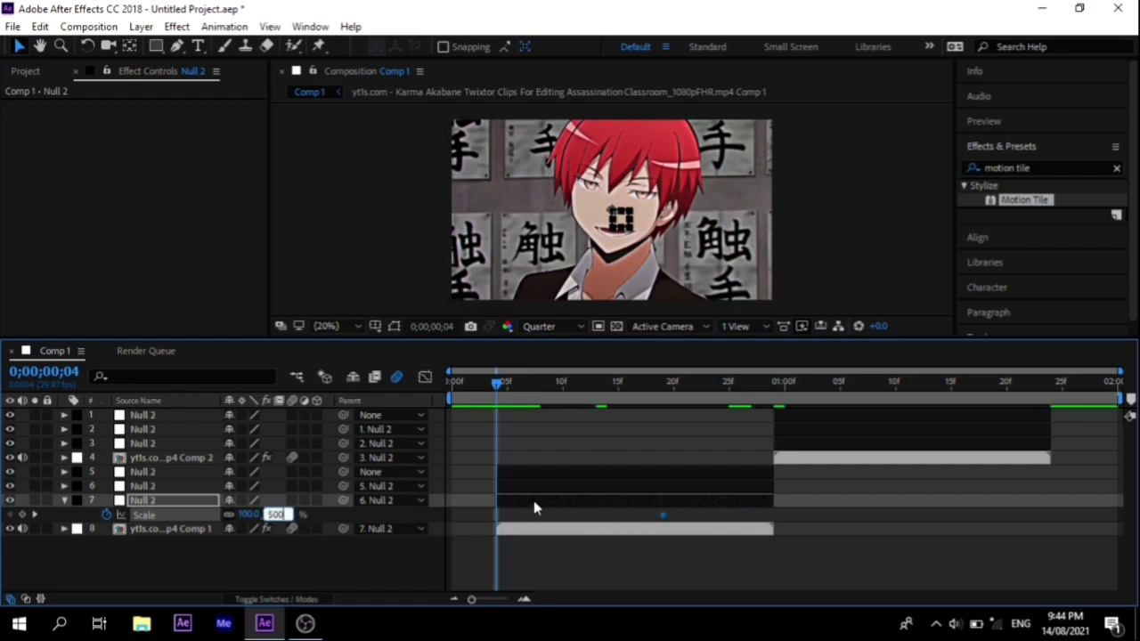
{"action": "key", "text": "Return"}
{"action": "left_click", "coordinate": [523, 394]}
{"action": "left_click_drag", "start_coordinate": [682, 517], "coordinate": [452, 526]}
{"action": "key", "text": "F9"}
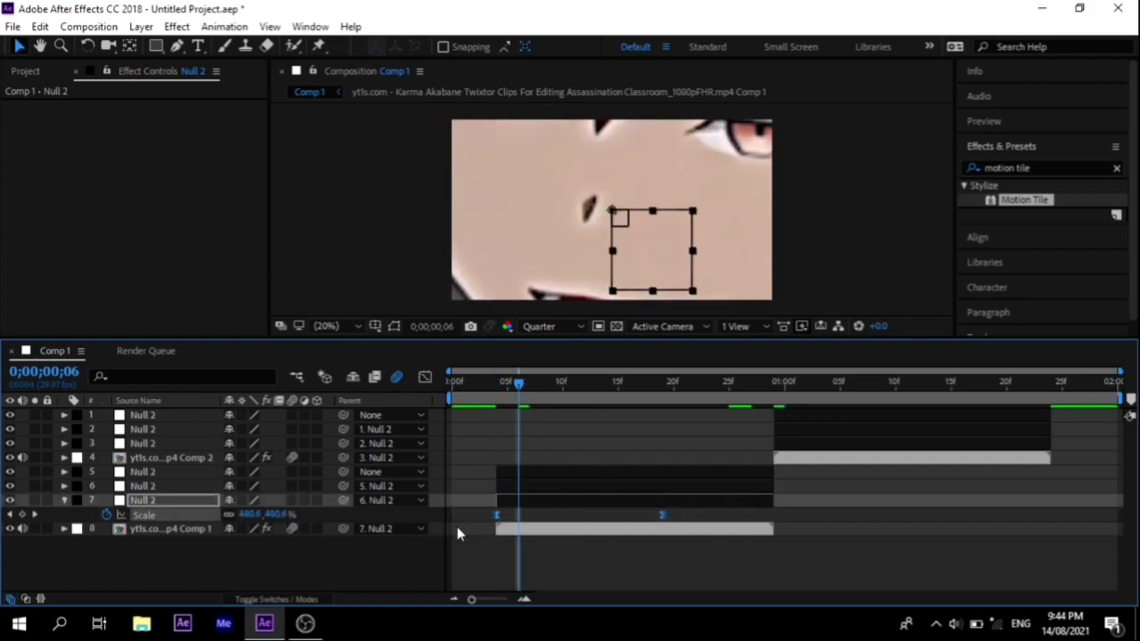
Steepen the zoom curve in the Graph Editor and scrub to frame 16 to check it
{"action": "left_click", "coordinate": [425, 377]}
{"action": "left_click", "coordinate": [563, 440]}
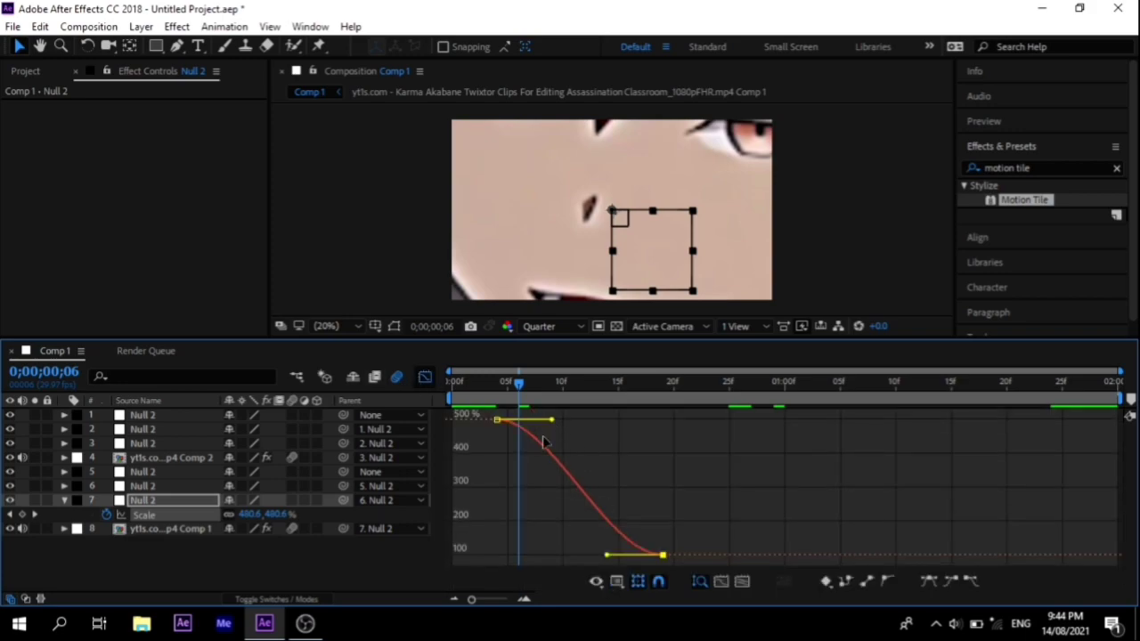
{"action": "left_click_drag", "start_coordinate": [551, 419], "coordinate": [498, 532]}
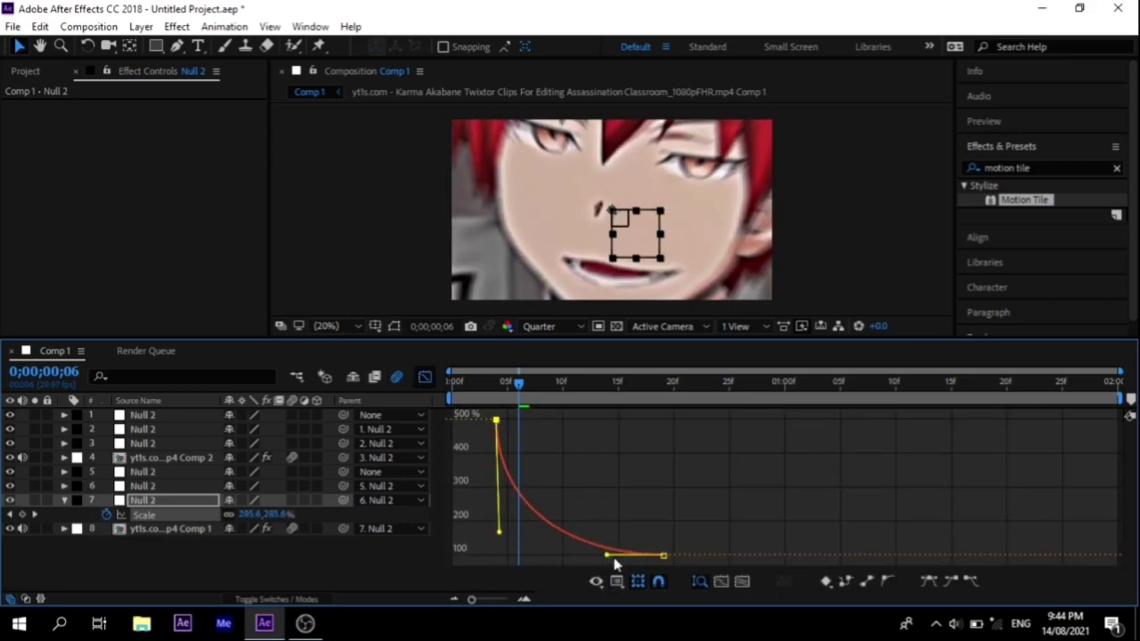
{"action": "left_click_drag", "start_coordinate": [606, 556], "coordinate": [507, 555]}
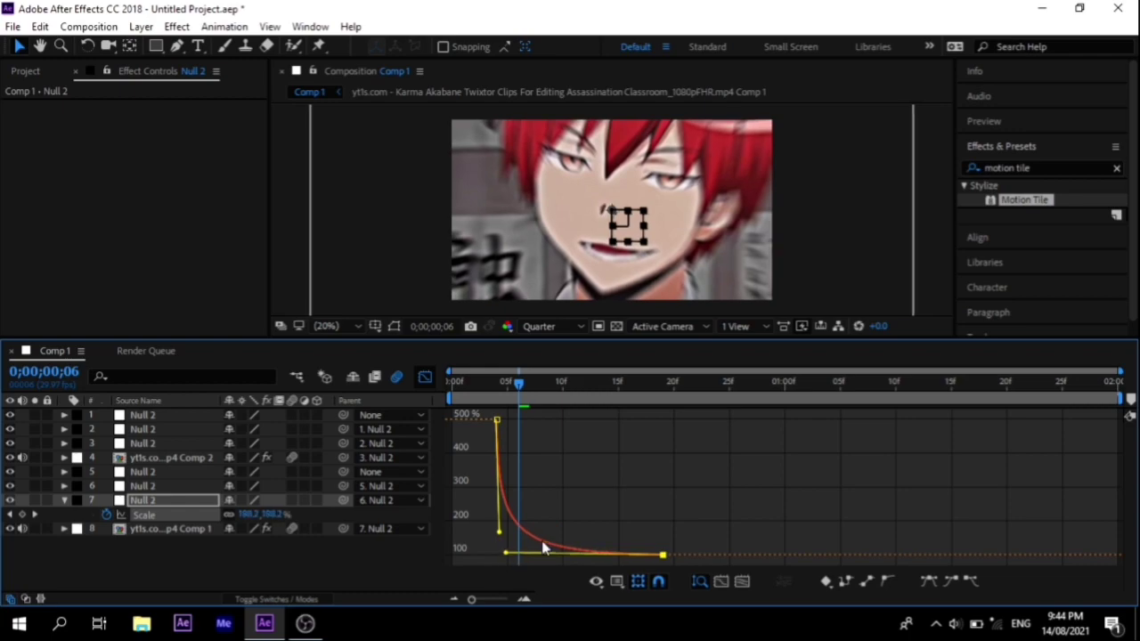
{"action": "left_click", "coordinate": [425, 378]}
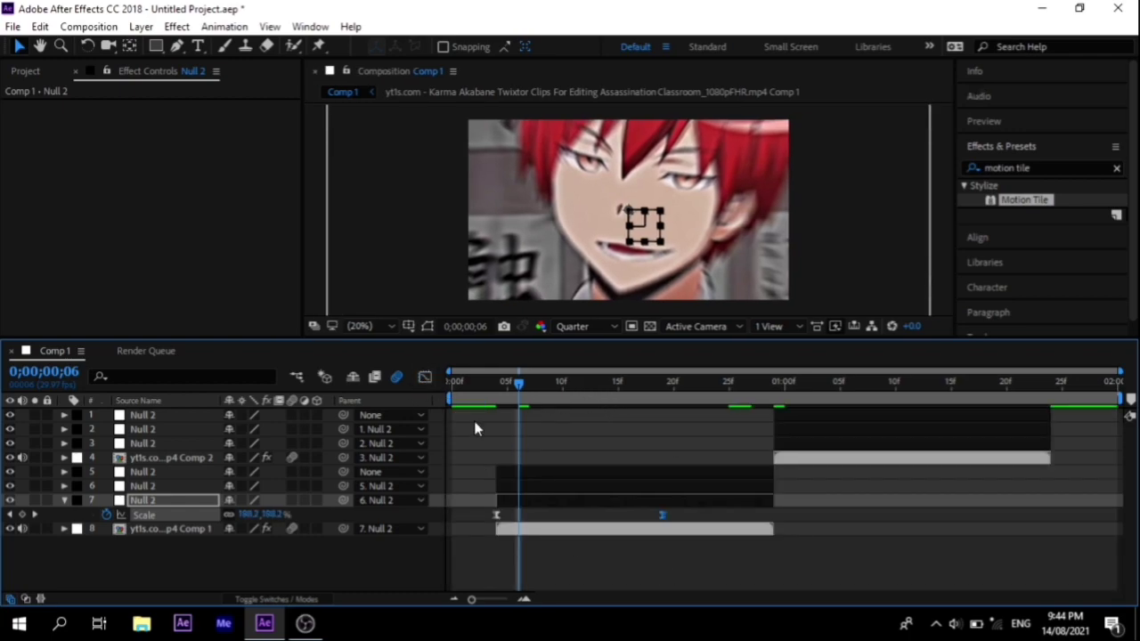
{"action": "left_click", "coordinate": [430, 545]}
{"action": "left_click_drag", "start_coordinate": [598, 400], "coordinate": [640, 487]}
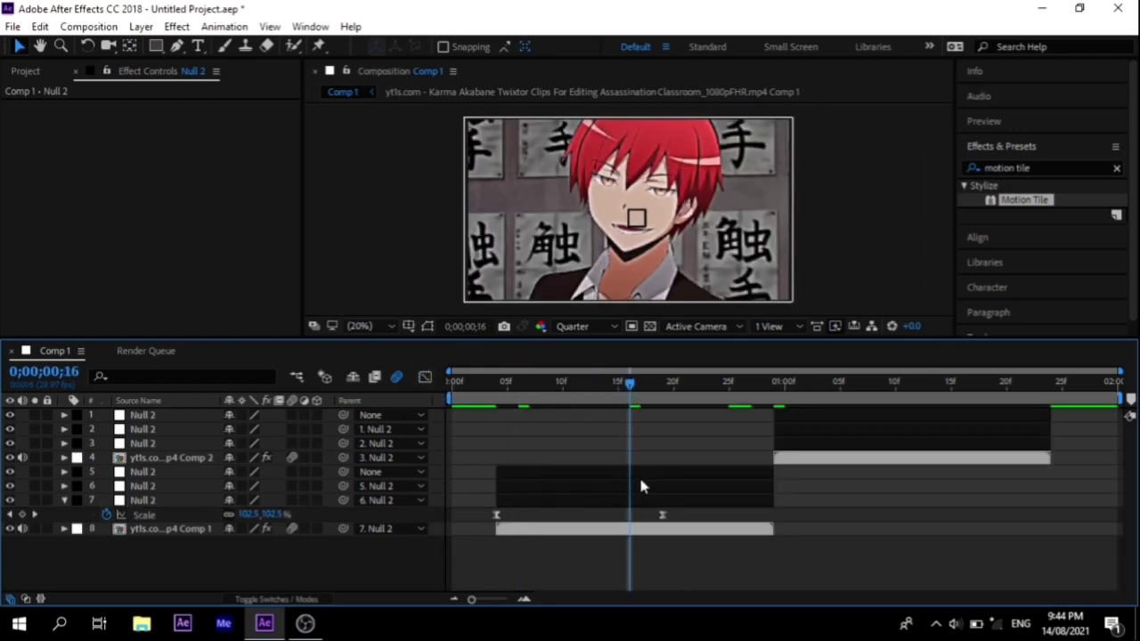
Keyframe layer 6's null Scale from 100% up to 200% at frame 26
{"action": "left_click", "coordinate": [585, 493]}
{"action": "key", "text": "s"}
{"action": "left_click", "coordinate": [105, 501]}
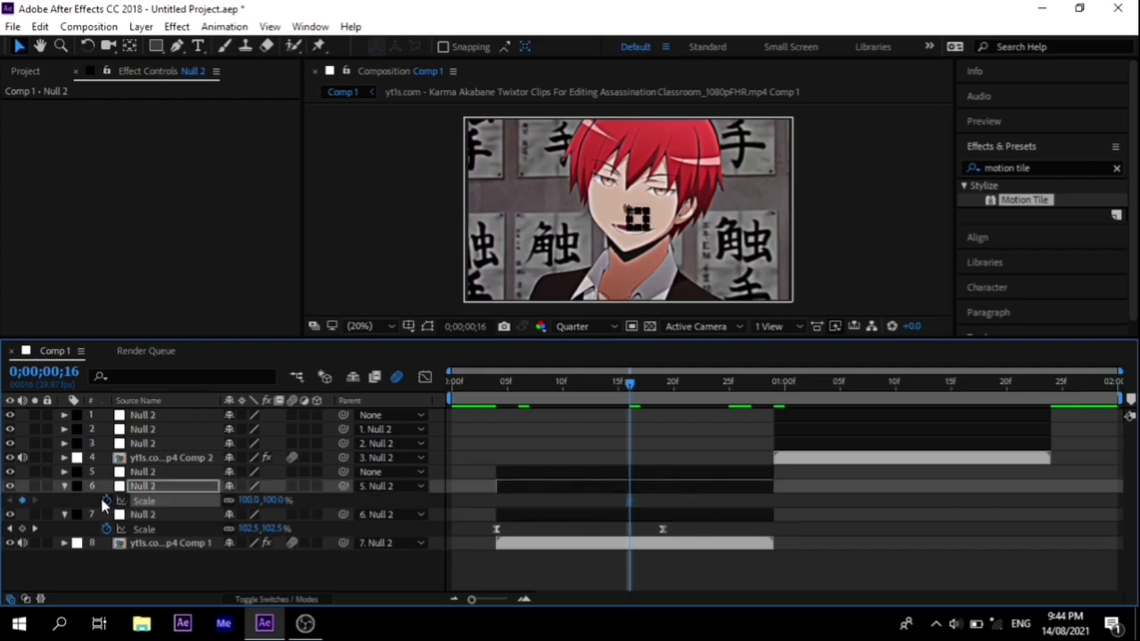
{"action": "left_click_drag", "start_coordinate": [724, 383], "coordinate": [741, 383]}
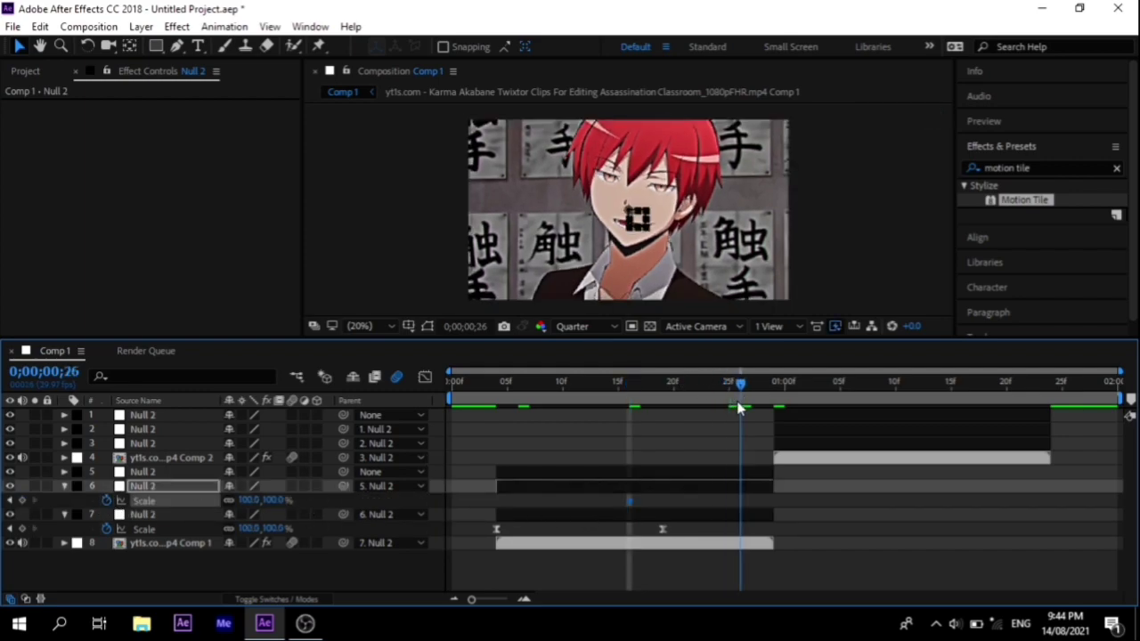
{"action": "type", "text": "00"}
{"action": "key", "text": "Return"}
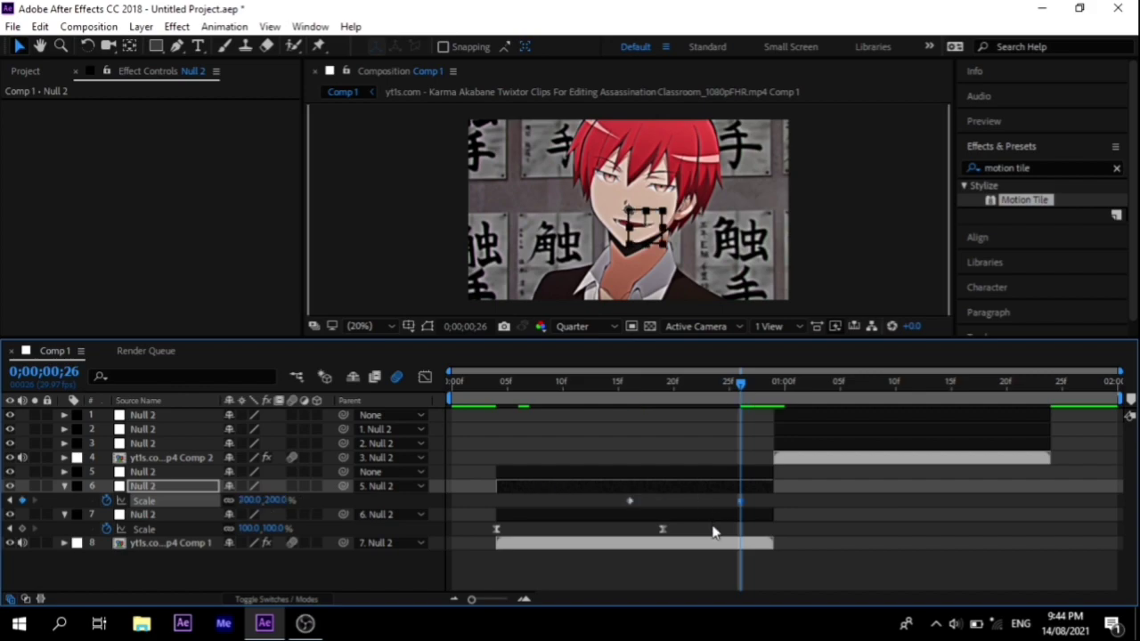
{"action": "left_click_drag", "start_coordinate": [707, 383], "coordinate": [718, 383]}
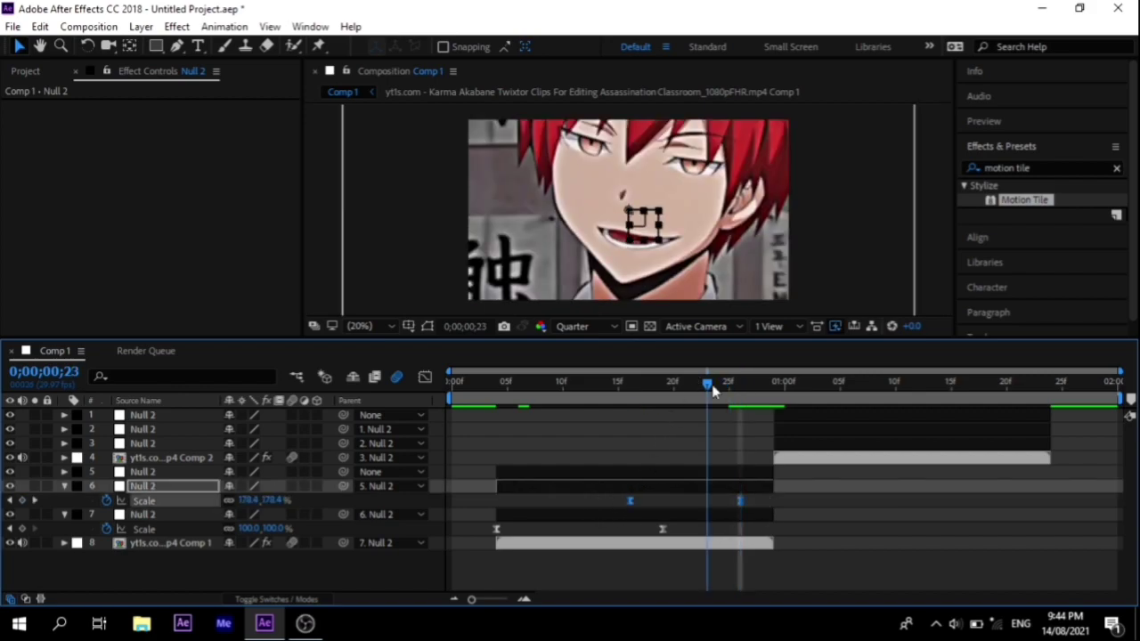
Keyframe layer 5's Scale from 100% to 0% ending at frame 29, eased in the graph
{"action": "left_click", "coordinate": [720, 473]}
{"action": "key", "text": "s"}
{"action": "left_click", "coordinate": [105, 486]}
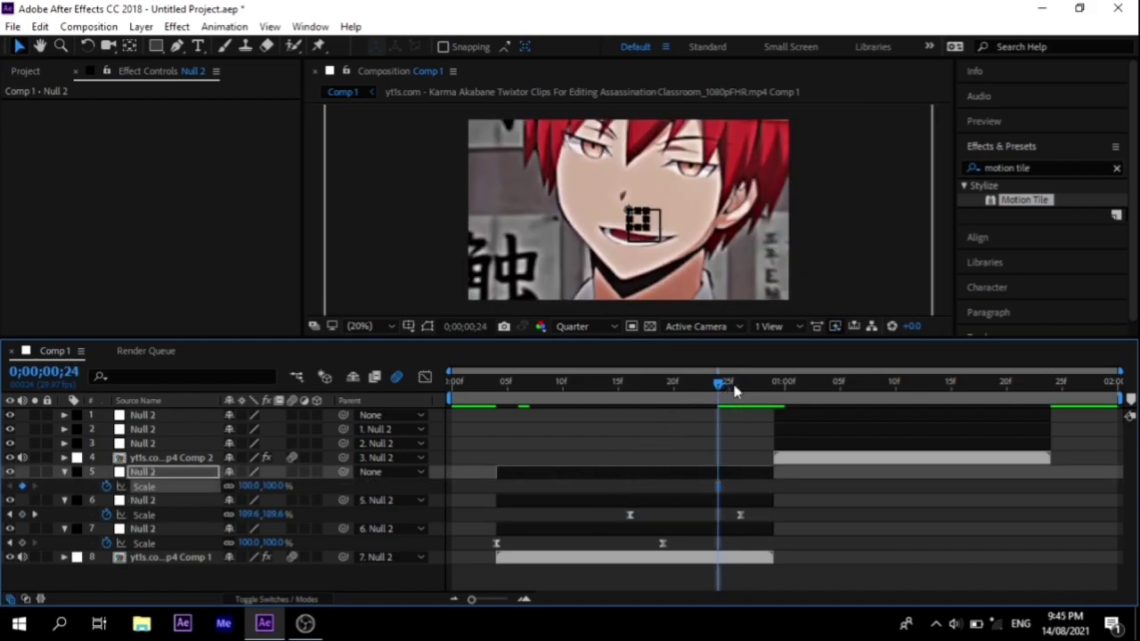
{"action": "key", "text": "Page_Down"}
{"action": "key", "text": "Page_Down"}
{"action": "key", "text": "Page_Down"}
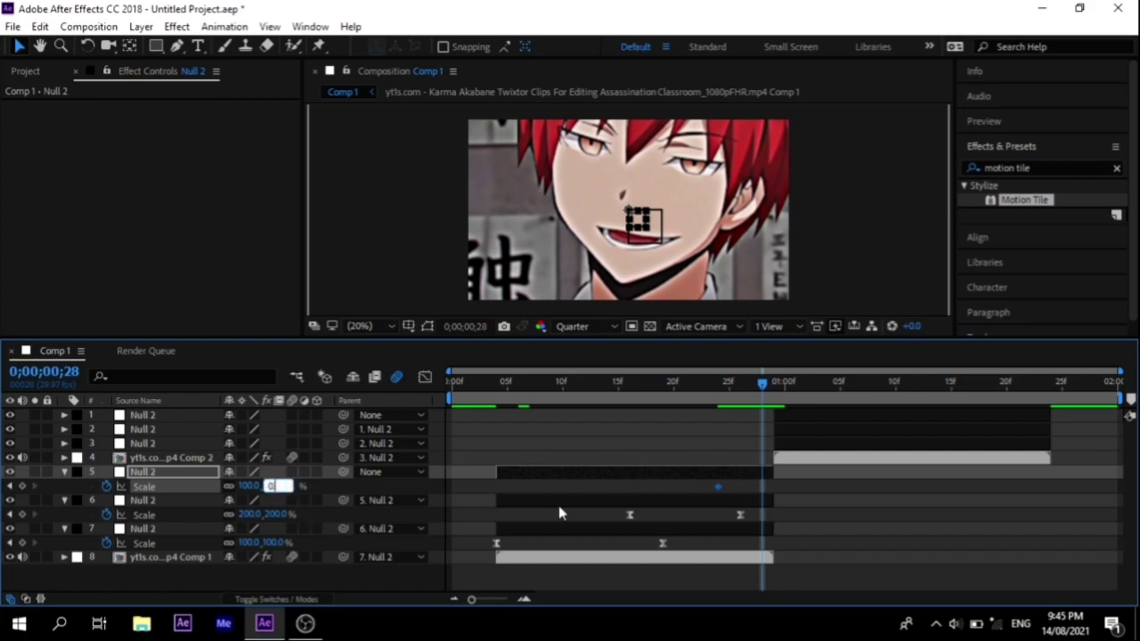
{"action": "key", "text": "Return"}
{"action": "left_click_drag", "start_coordinate": [762, 488], "coordinate": [773, 486]}
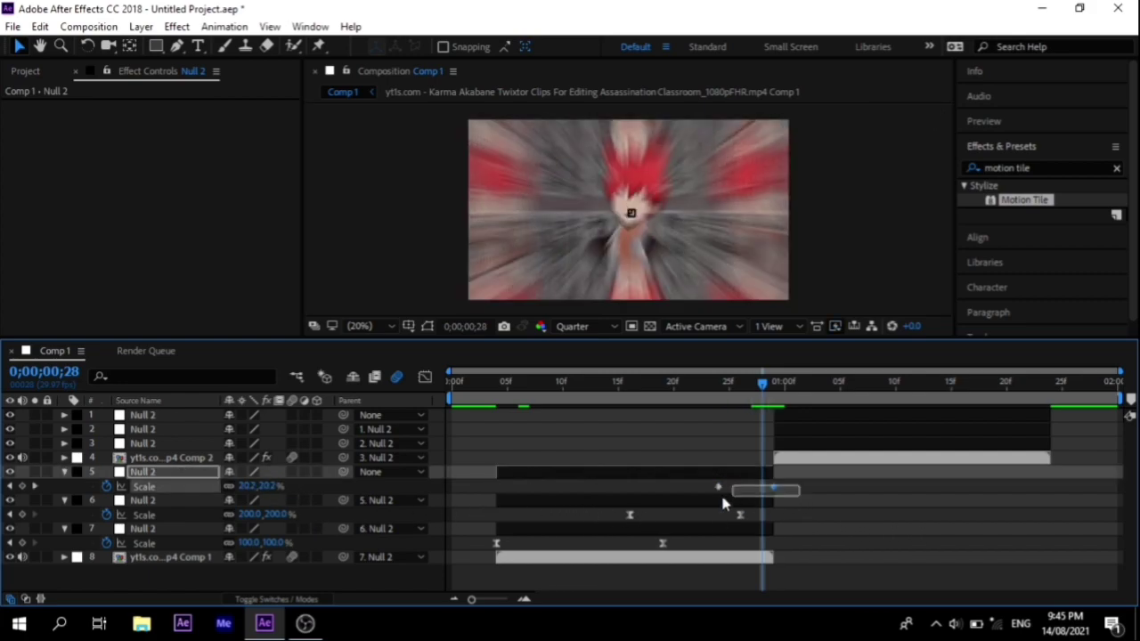
{"action": "left_click", "coordinate": [397, 377]}
{"action": "mouse_move", "coordinate": [722, 481]}
{"action": "left_mouse_down"}
{"action": "mouse_move", "coordinate": [812, 563]}
{"action": "mouse_move", "coordinate": [737, 431]}
{"action": "mouse_move", "coordinate": [759, 420]}
{"action": "left_mouse_up"}
{"action": "left_click", "coordinate": [836, 501]}
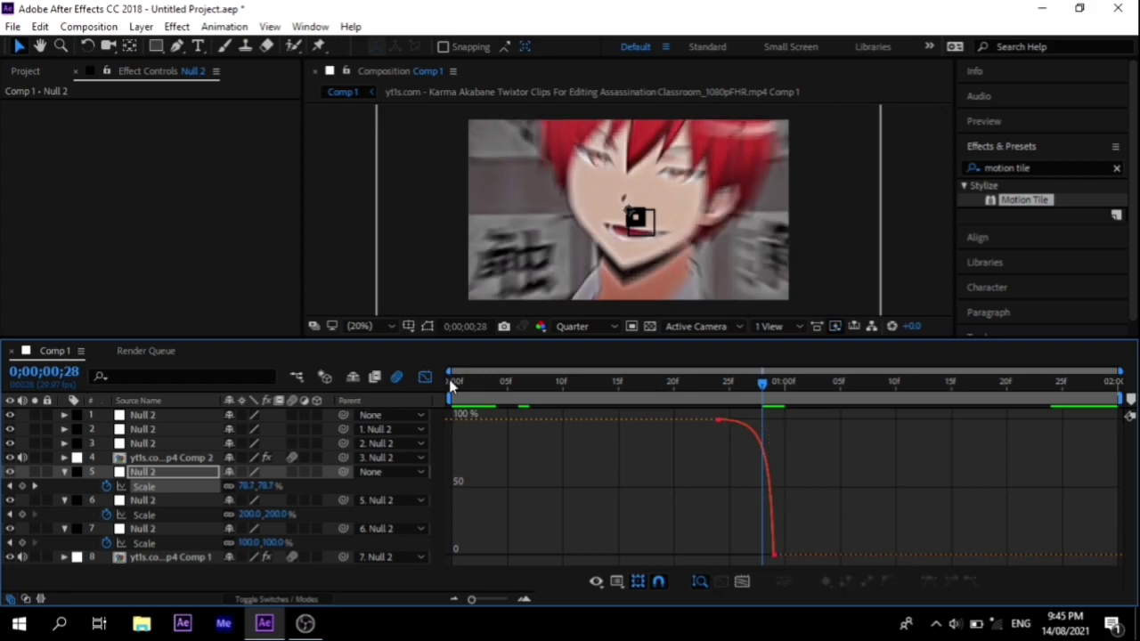
{"action": "key", "text": "shift+F3"}
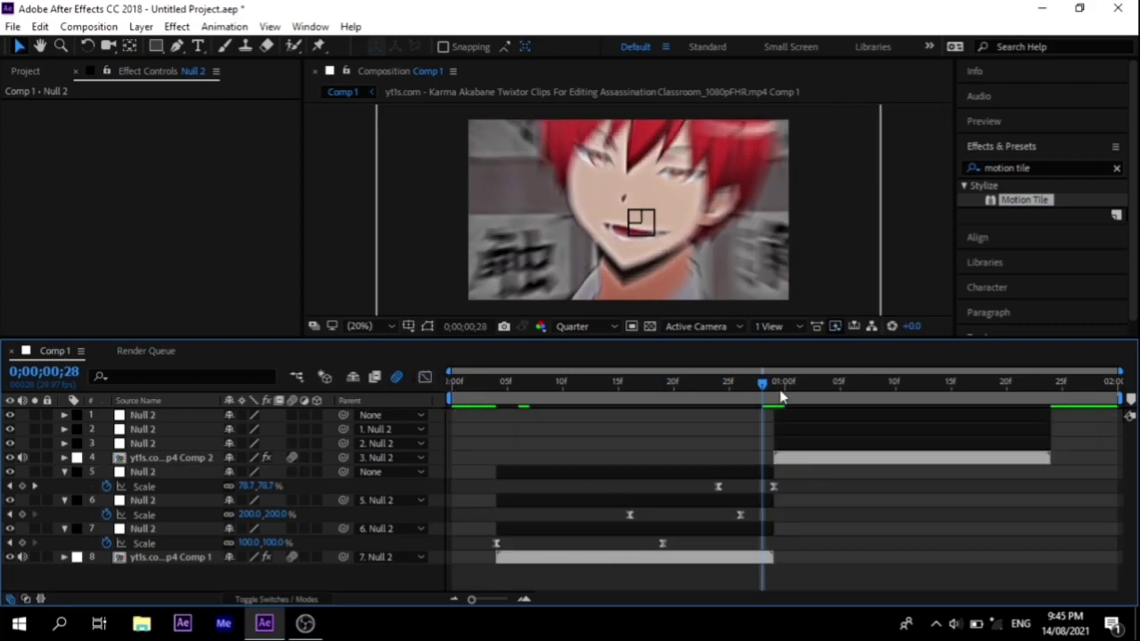
{"action": "left_click", "coordinate": [781, 393]}
{"action": "left_click", "coordinate": [789, 441]}
Keyframe layer 3's Scale at 500% at 1;00 and 100% a few frames later, with Easy Ease
{"action": "left_click", "coordinate": [850, 463]}
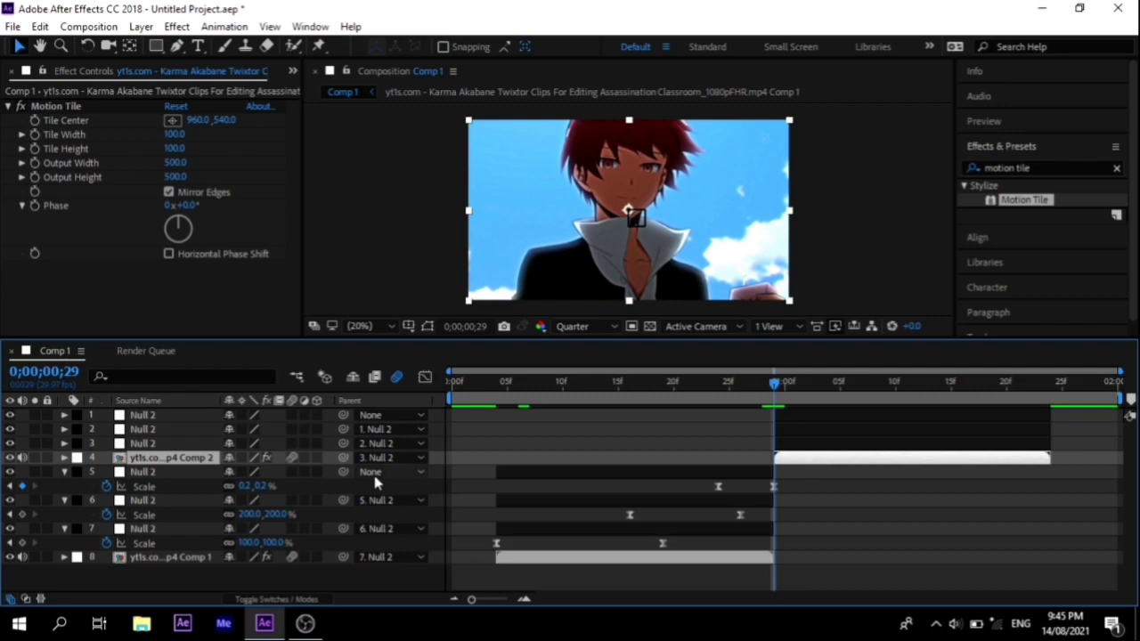
{"action": "left_click", "coordinate": [177, 445]}
{"action": "key", "text": "s"}
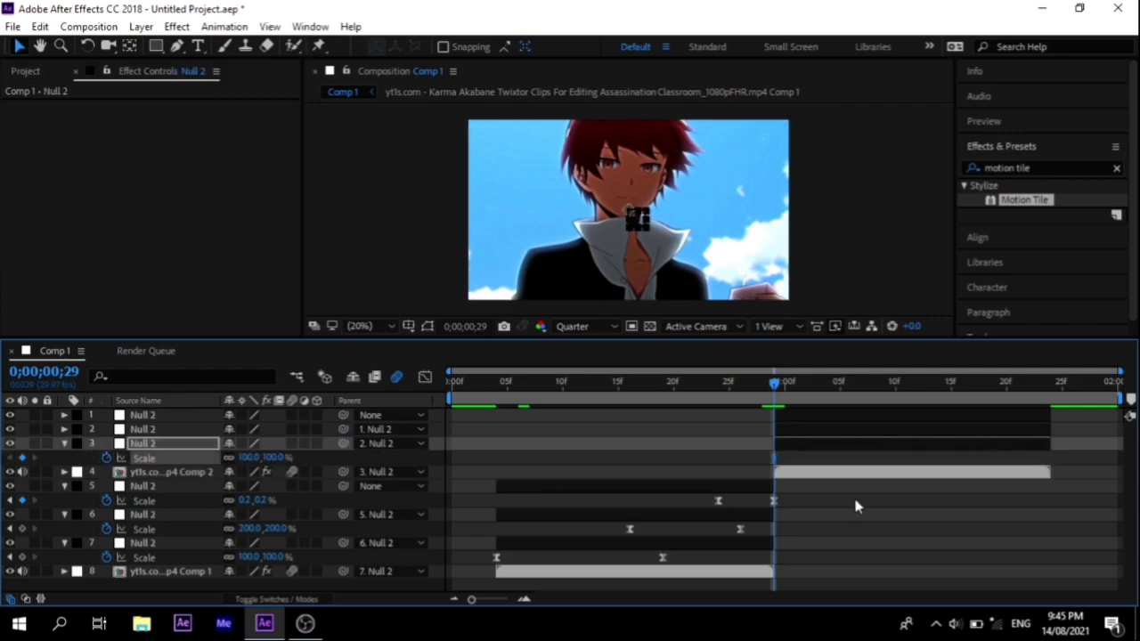
{"action": "left_click", "coordinate": [277, 457]}
{"action": "type", "text": "0"}
{"action": "key", "text": "Return"}
{"action": "key", "text": "Page_Down"}
{"action": "key", "text": "Page_Down"}
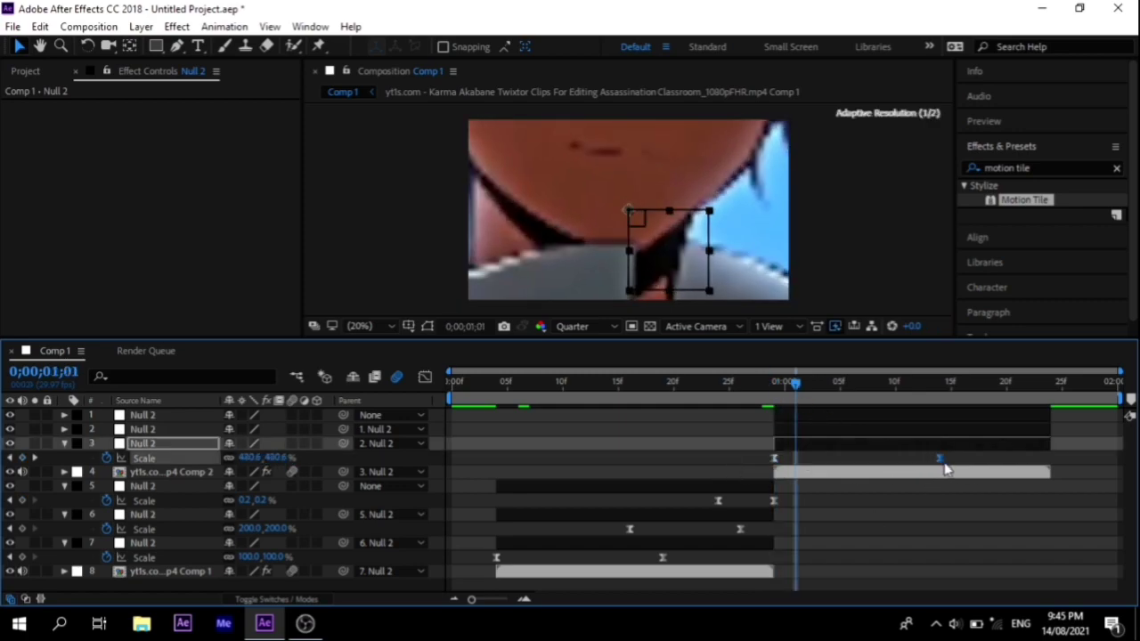
{"action": "key", "text": "F9"}
Steepen the zoom-out curve in the Graph Editor and preview it after the cut
{"action": "left_click", "coordinate": [424, 376]}
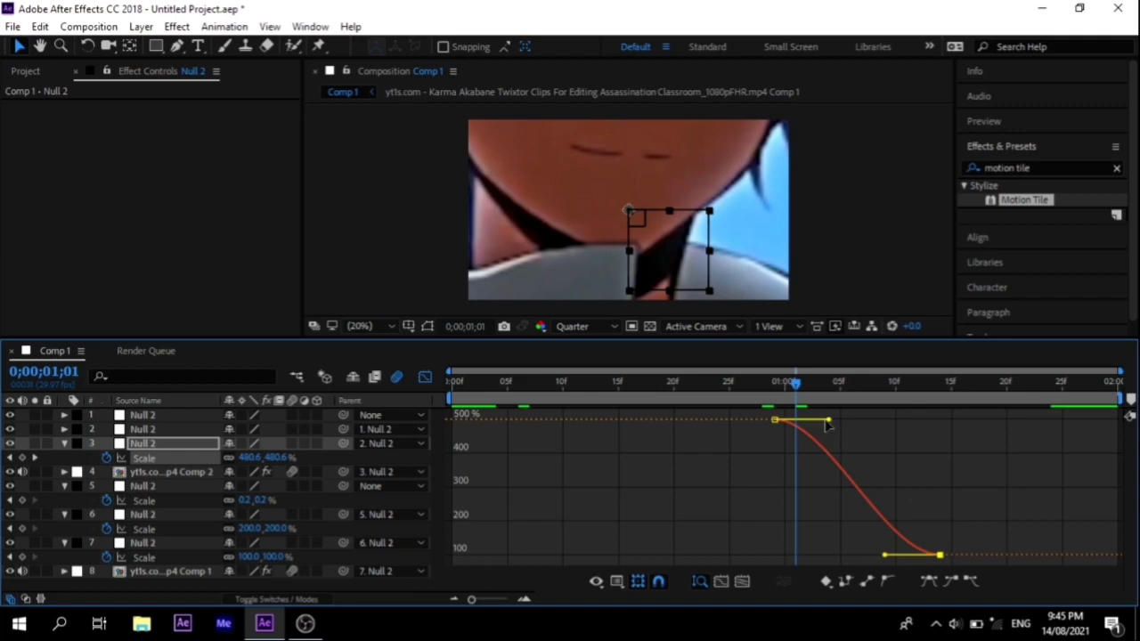
{"action": "left_click_drag", "start_coordinate": [827, 425], "coordinate": [746, 531]}
{"action": "left_click_drag", "start_coordinate": [887, 559], "coordinate": [789, 556]}
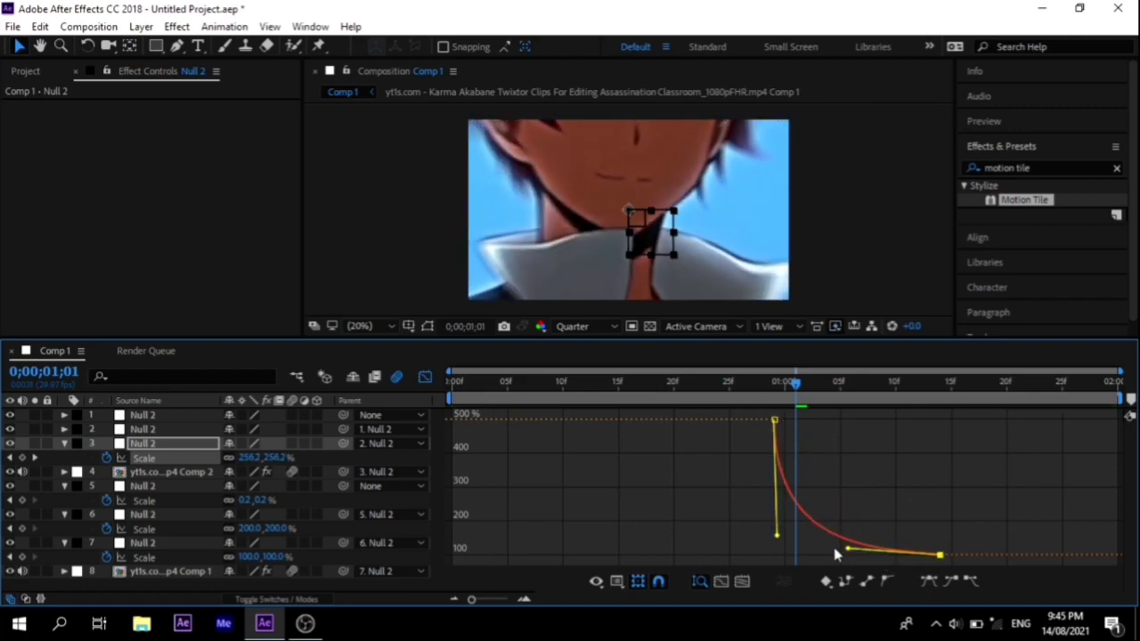
{"action": "left_click", "coordinate": [424, 377]}
{"action": "key", "text": "space"}
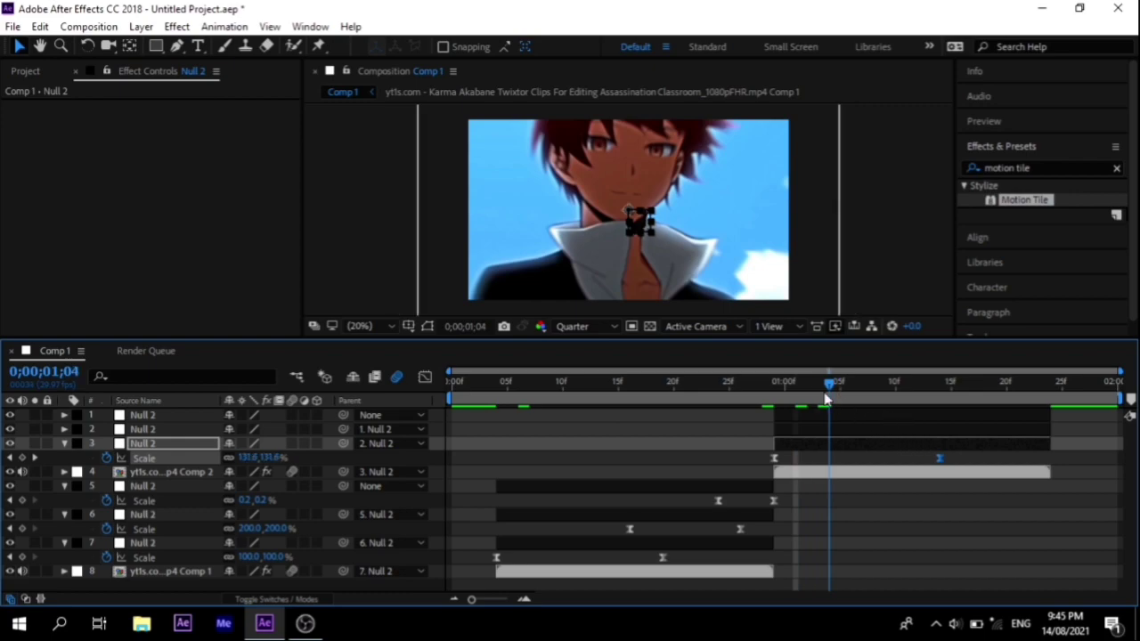
{"action": "left_click", "coordinate": [902, 425]}
Keyframe layer 2's Scale from 100% at 01;10 to 200% at 01;20
{"action": "key", "text": "alt+shift+s"}
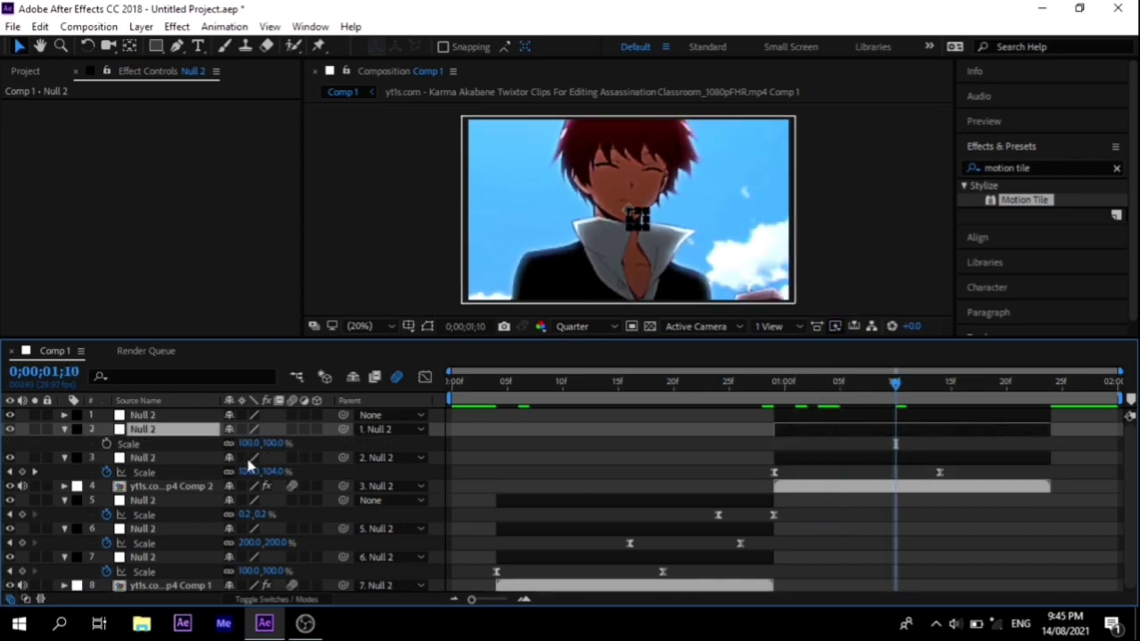
{"action": "left_click", "coordinate": [105, 446]}
{"action": "key", "text": "space"}
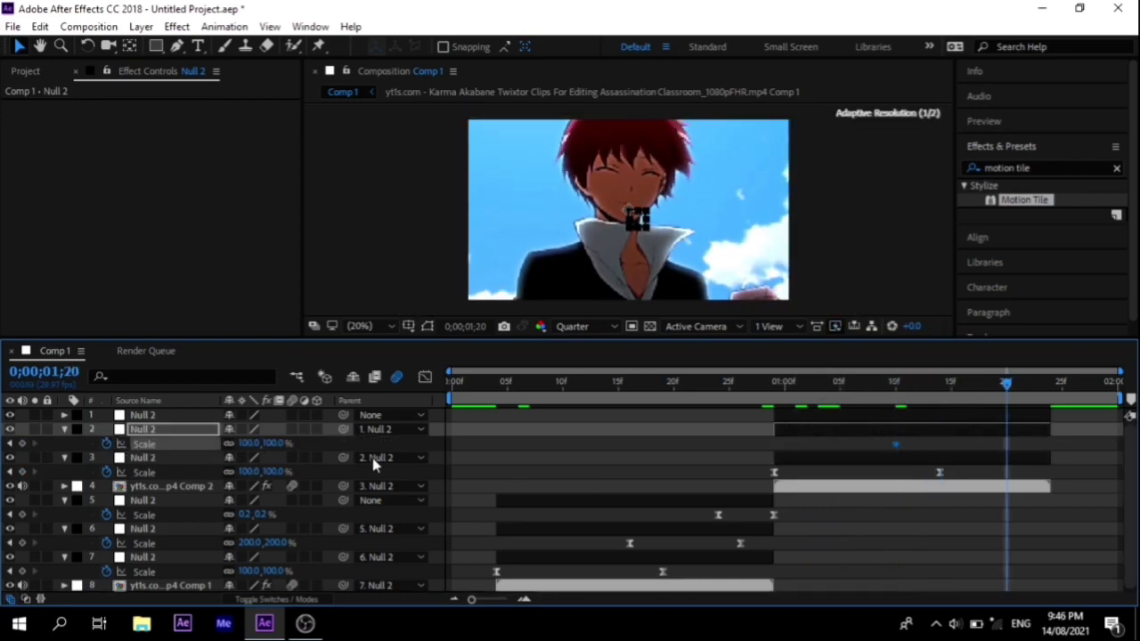
{"action": "left_click", "coordinate": [277, 443]}
{"action": "type", "text": "0"}
{"action": "key", "text": "Return"}
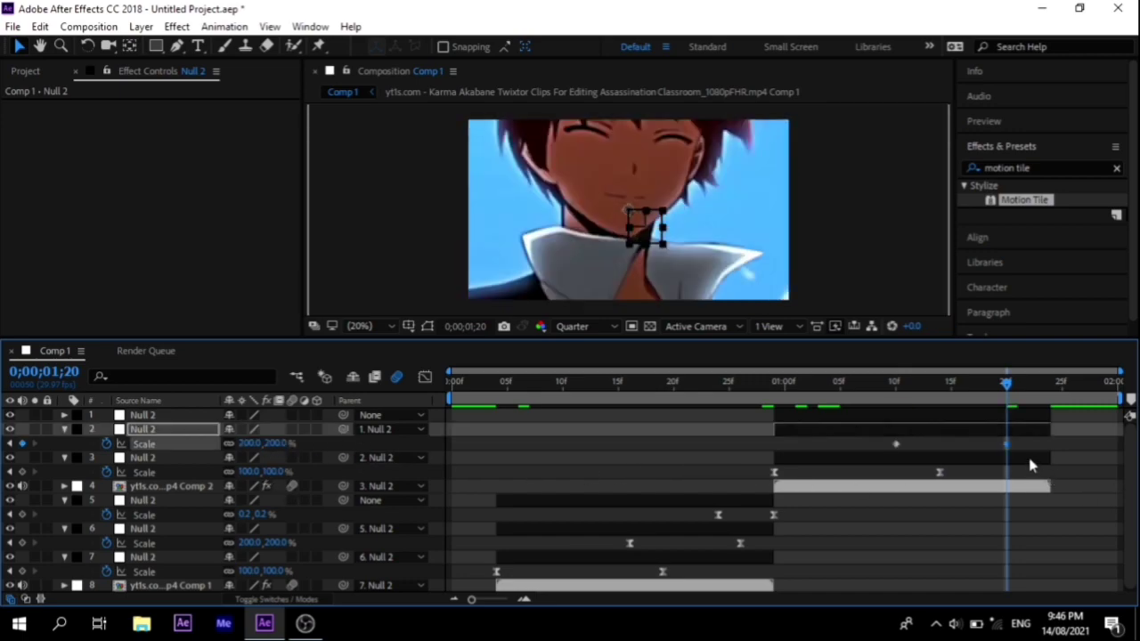
{"action": "left_click_drag", "start_coordinate": [973, 383], "coordinate": [984, 383]}
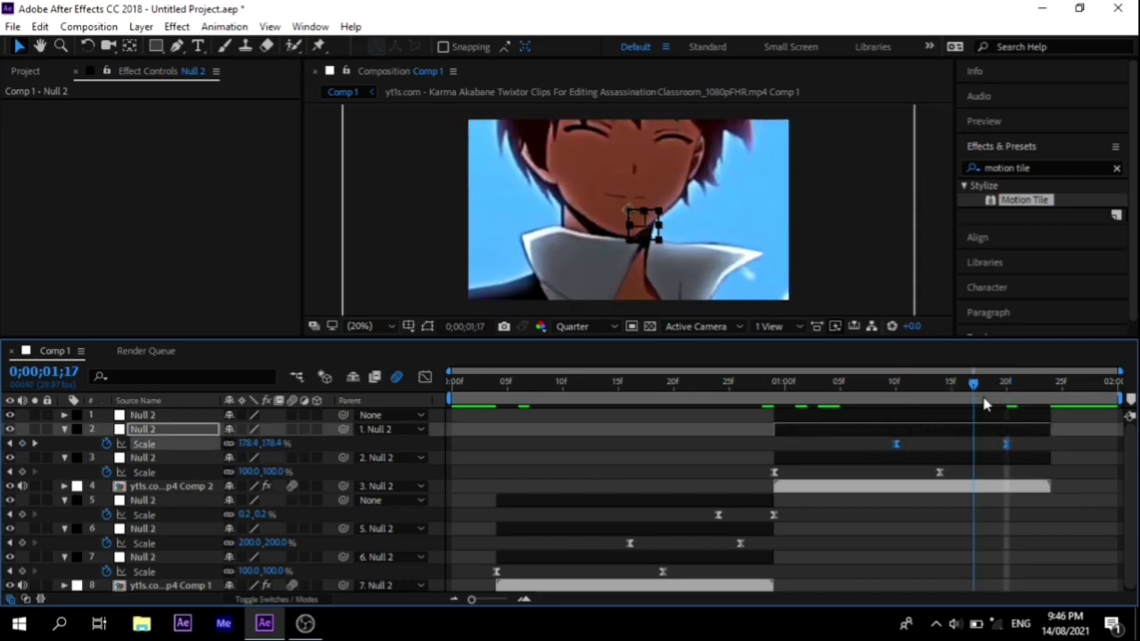
{"action": "left_click", "coordinate": [1076, 535]}
Keyframe layer 1's Scale from 100% at 01;18 to 0.2%, shaping a late drop in the graph
{"action": "left_click", "coordinate": [178, 415]}
{"action": "key", "text": "s"}
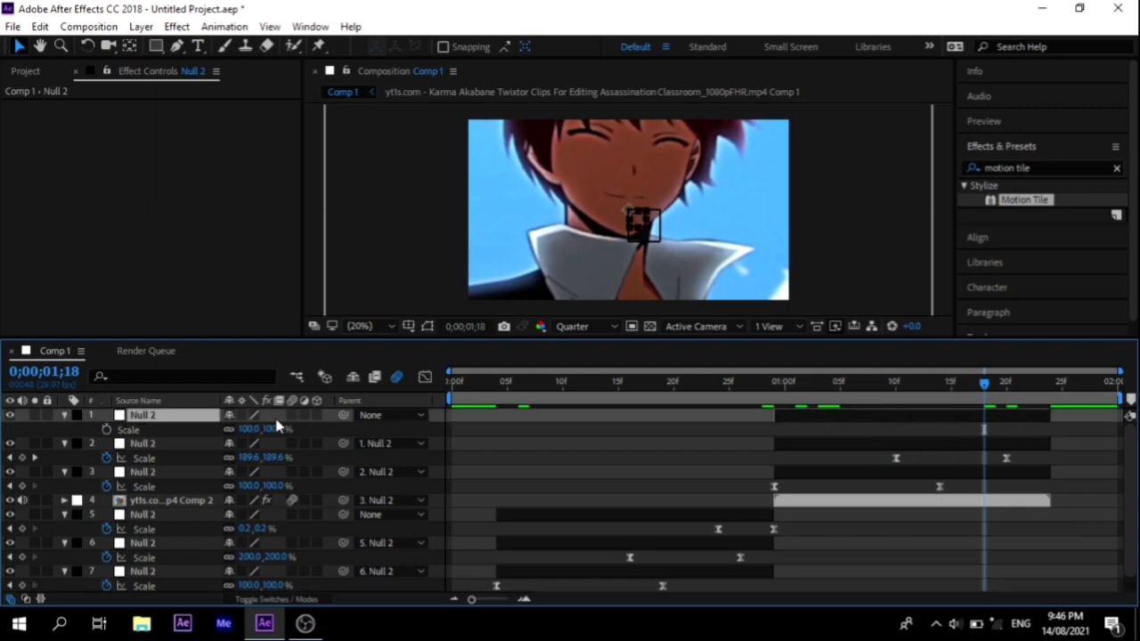
{"action": "left_click", "coordinate": [106, 430]}
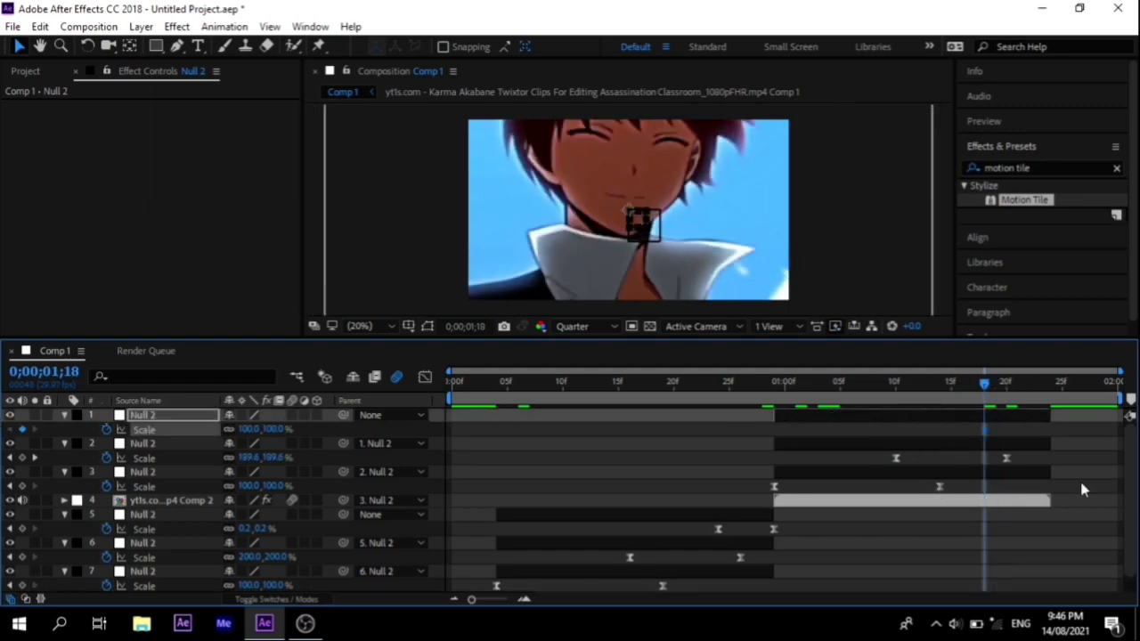
{"action": "key", "text": "Page_Down"}
{"action": "key", "text": "Page_Down"}
{"action": "key", "text": "Page_Down"}
{"action": "key", "text": "Page_Down"}
{"action": "left_click", "coordinate": [278, 429]}
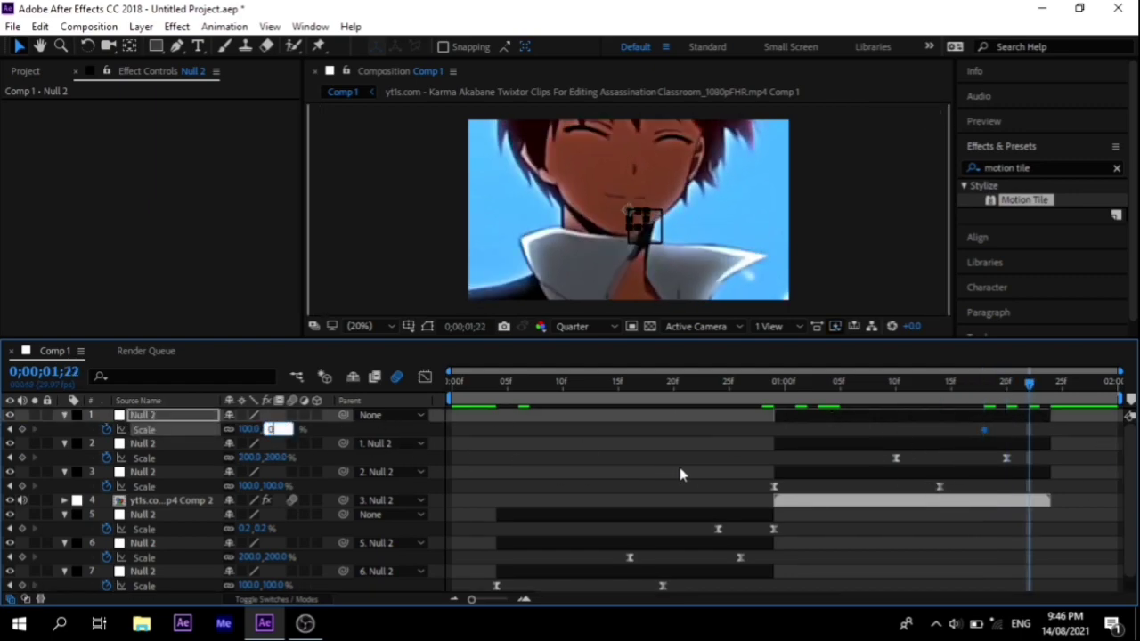
{"action": "type", "text": "0.2"}
{"action": "key", "text": "Return"}
{"action": "mouse_move", "coordinate": [1030, 430]}
{"action": "left_mouse_down"}
{"action": "mouse_move", "coordinate": [1051, 430]}
{"action": "mouse_move", "coordinate": [942, 438]}
{"action": "left_mouse_up"}
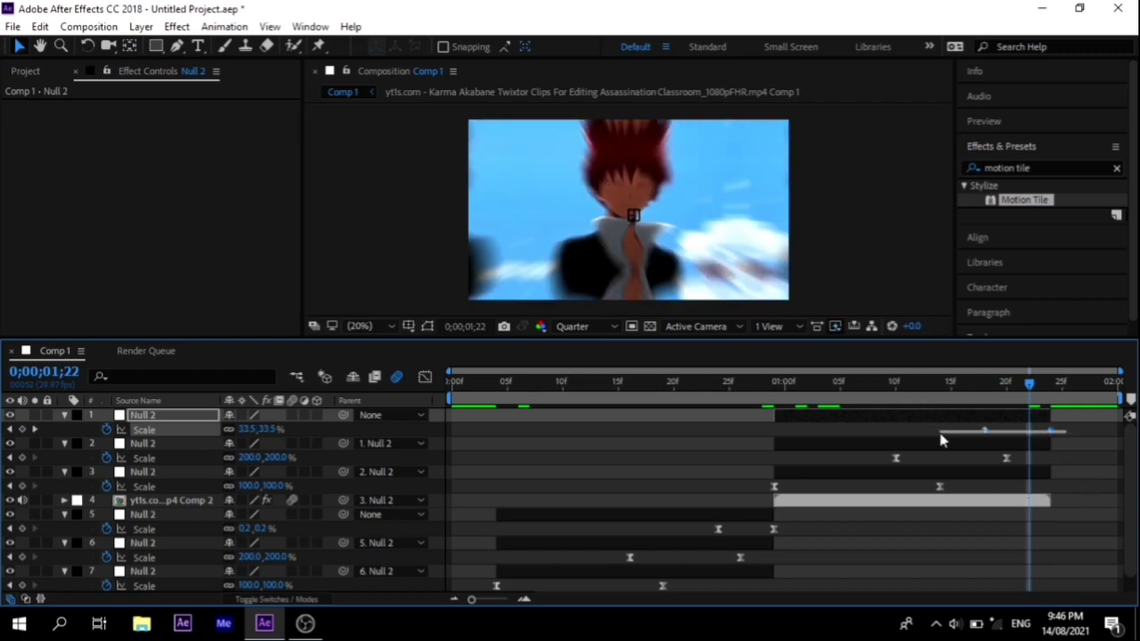
{"action": "key", "text": "shift+F3"}
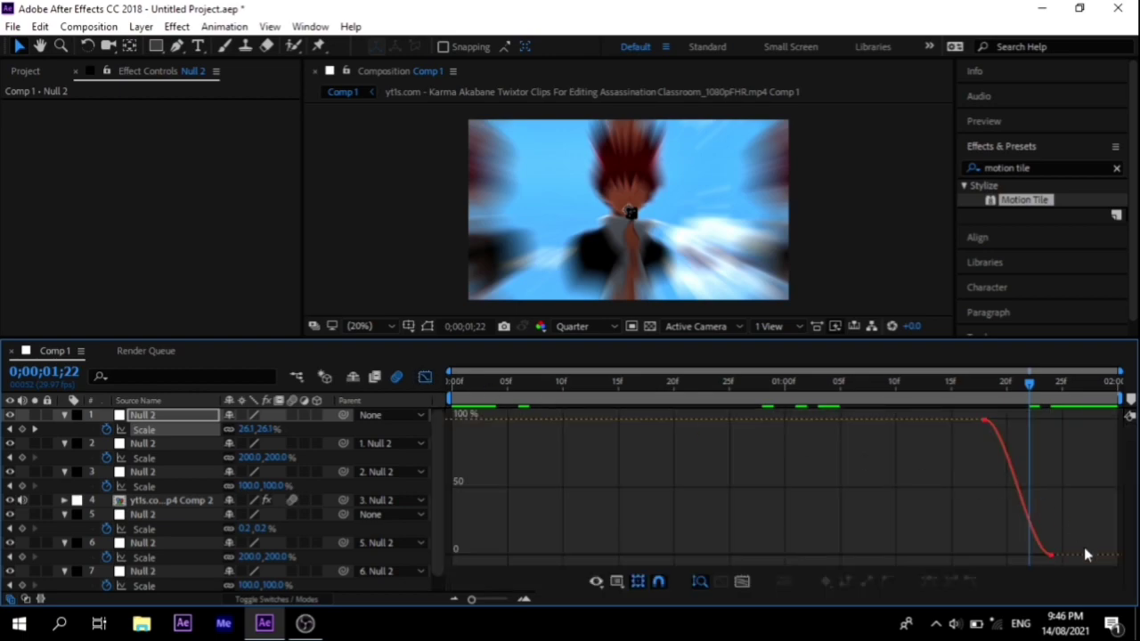
{"action": "left_click_drag", "start_coordinate": [1048, 470], "coordinate": [1046, 425]}
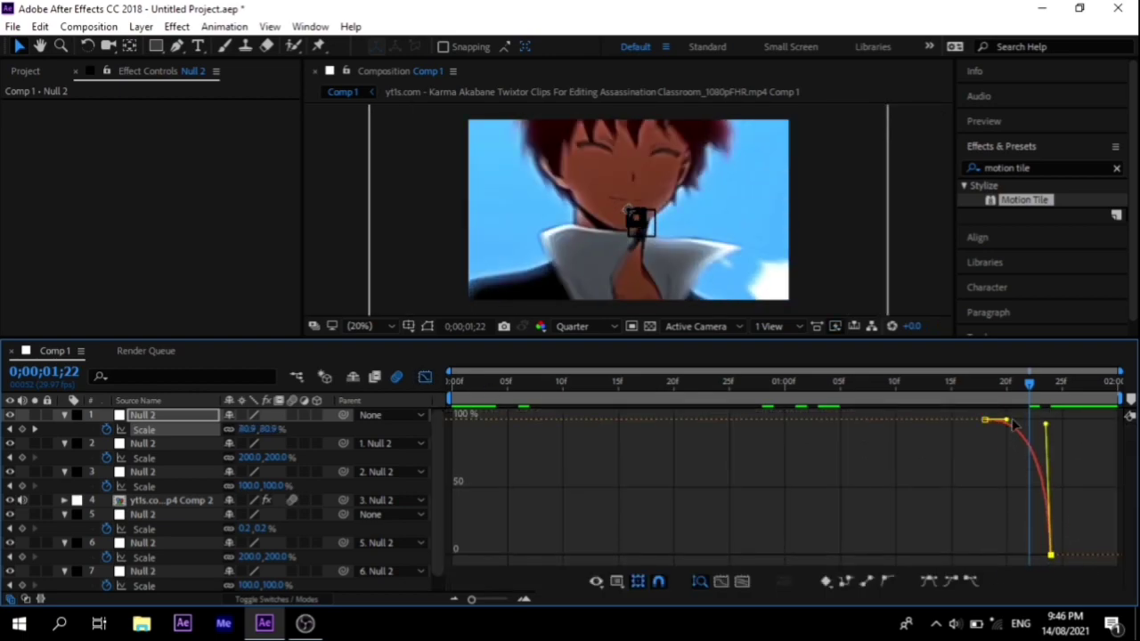
{"action": "key", "text": "shift+F3"}
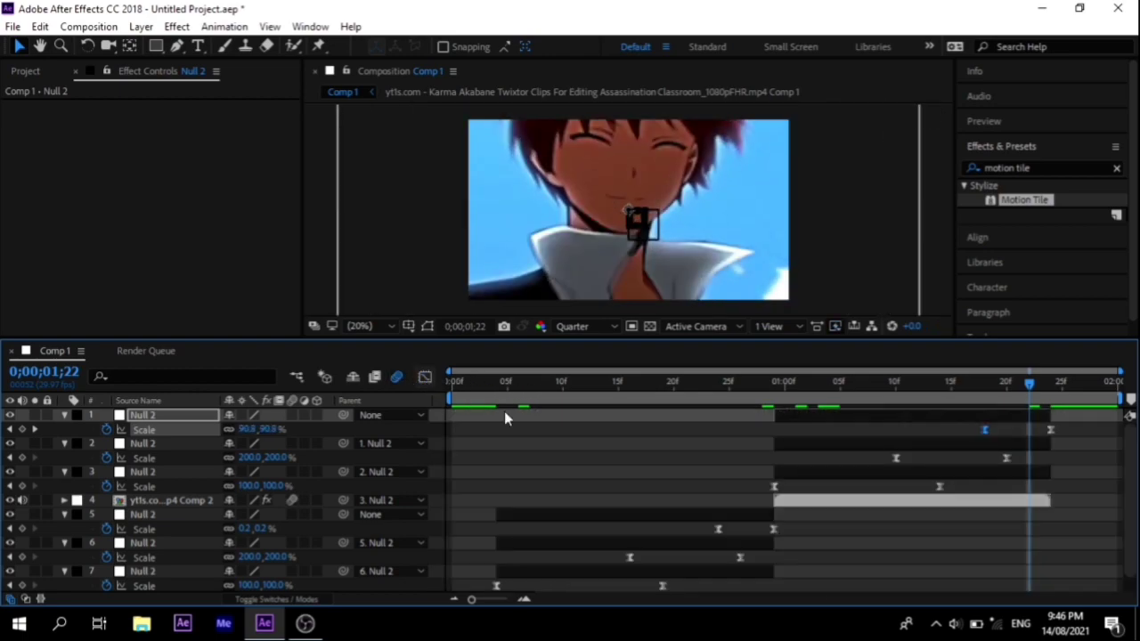
{"action": "mouse_move", "coordinate": [517, 383]}
{"action": "left_mouse_down"}
{"action": "mouse_move", "coordinate": [502, 406]}
{"action": "mouse_move", "coordinate": [496, 399]}
{"action": "mouse_move", "coordinate": [1096, 383]}
{"action": "mouse_move", "coordinate": [1053, 398]}
{"action": "left_mouse_up"}
Set the work area end at the second clip's end, preview, and collapse all layer properties
{"action": "key", "text": "Page_Up"}
{"action": "key", "text": "Page_Up"}
{"action": "key", "text": "Page_Up"}
{"action": "key", "text": "space"}
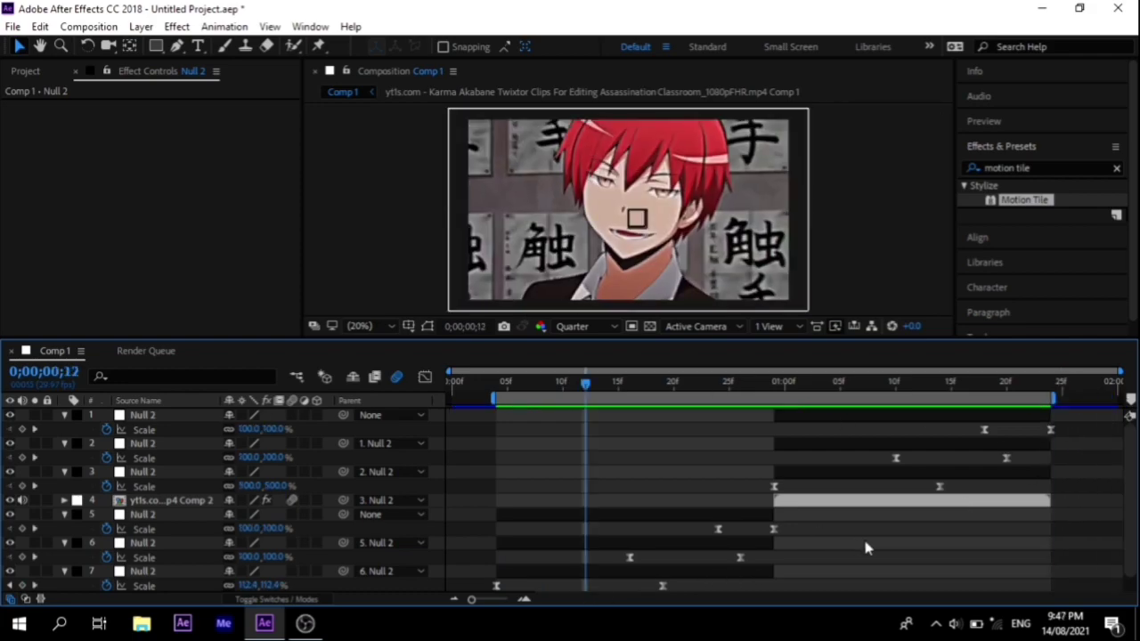
{"action": "scroll", "coordinate": [724, 493], "scroll_direction": "down", "scroll_amount": 1}
{"action": "key", "text": "u"}
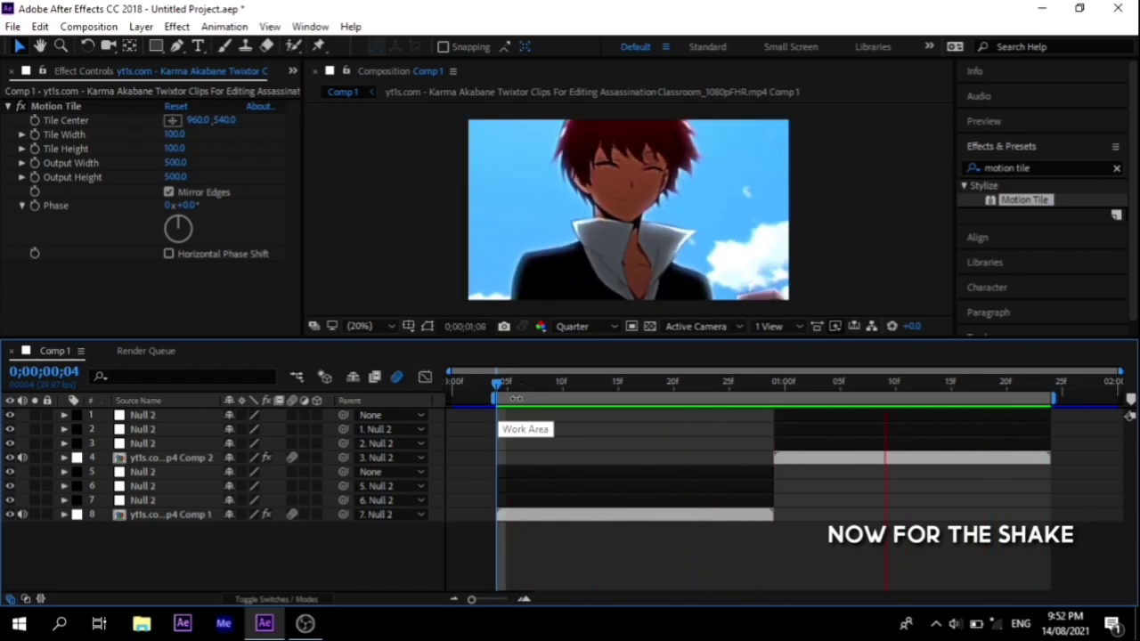
Stop playback, split the first clip's Position into X and Y, and key Rotation at frame 4
{"action": "key", "text": "space"}
{"action": "left_click", "coordinate": [544, 517]}
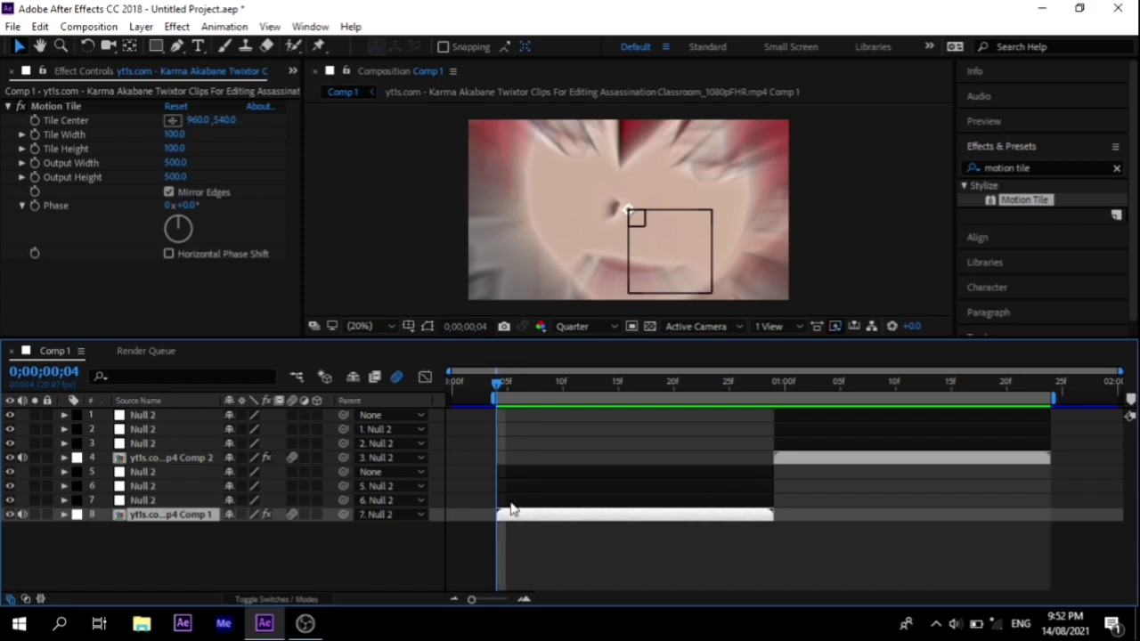
{"action": "key", "text": "p"}
{"action": "key", "text": "shift+r"}
{"action": "left_click", "coordinate": [179, 554]}
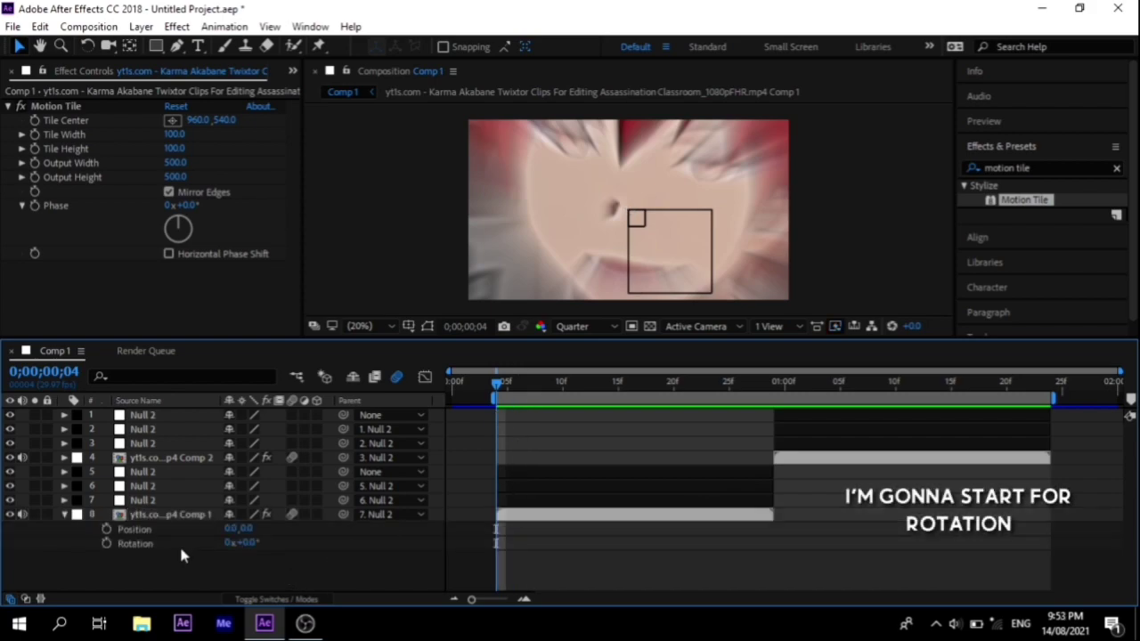
{"action": "right_click", "coordinate": [138, 529]}
{"action": "left_click", "coordinate": [268, 377]}
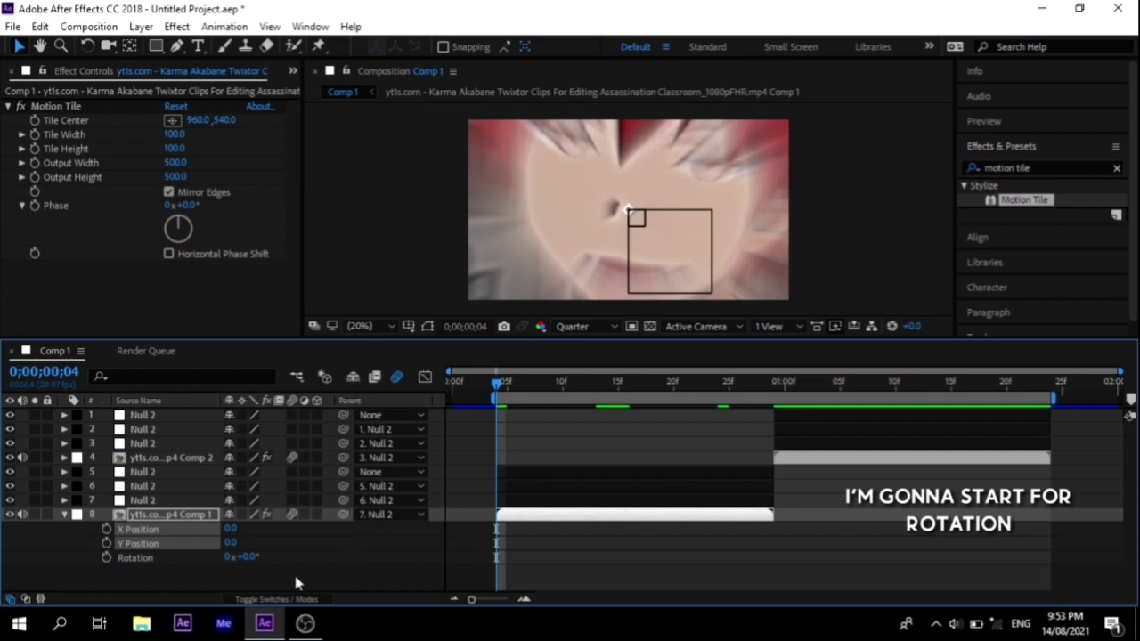
{"action": "left_click", "coordinate": [106, 558]}
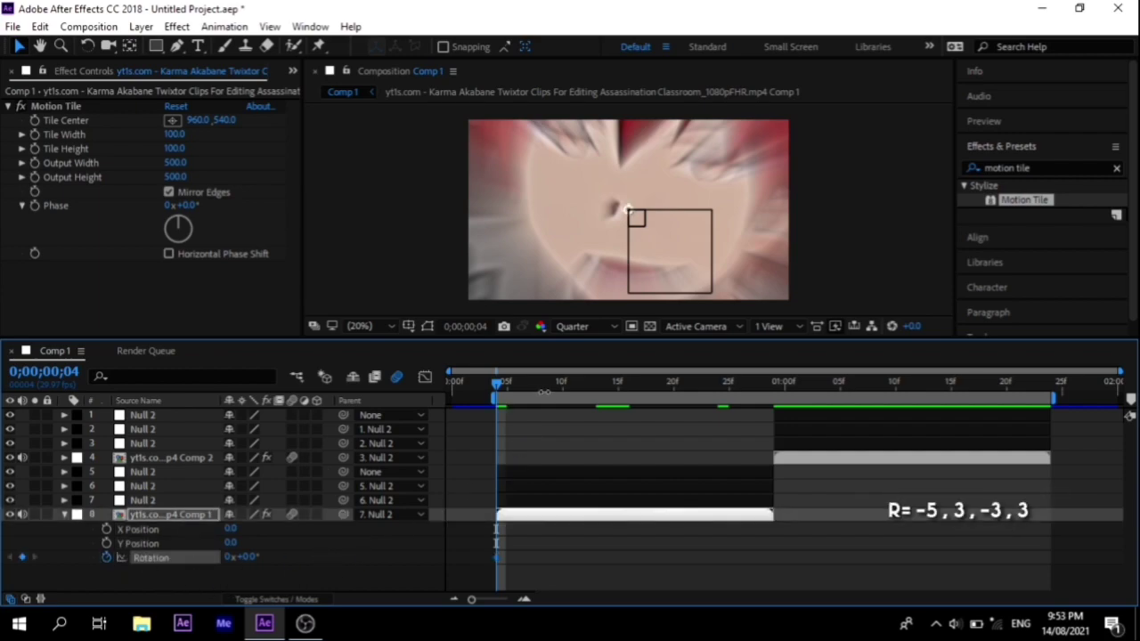
Add rotation keyframes at frames 14, 25 and 1;02 on the first clip's layer
{"action": "left_click_drag", "start_coordinate": [544, 392], "coordinate": [609, 407]}
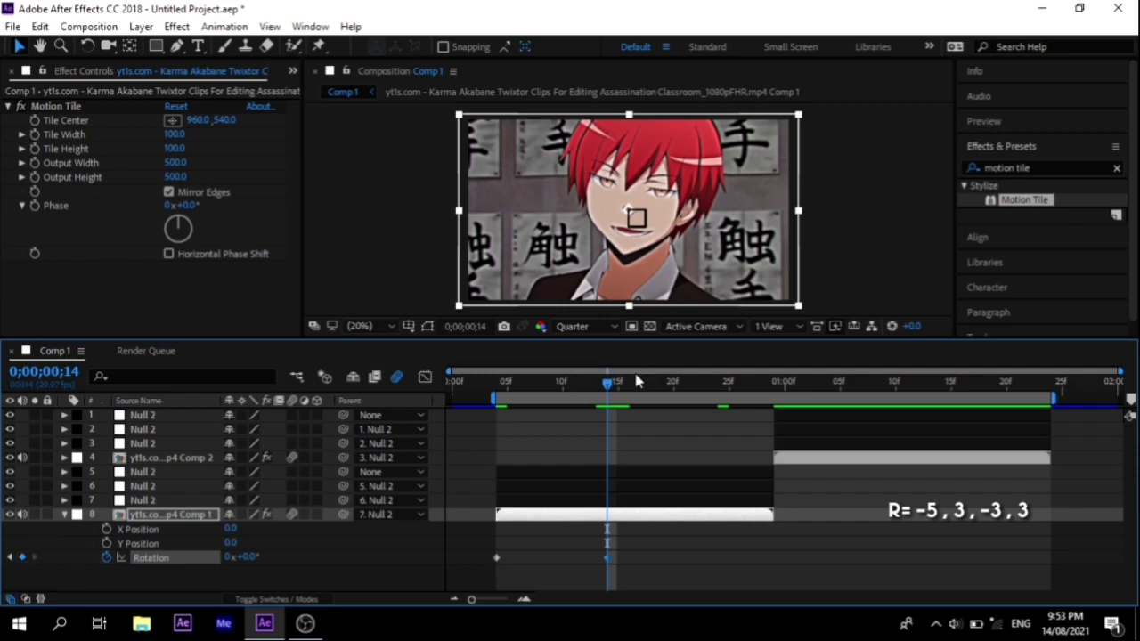
{"action": "left_click_drag", "start_coordinate": [637, 381], "coordinate": [731, 381]}
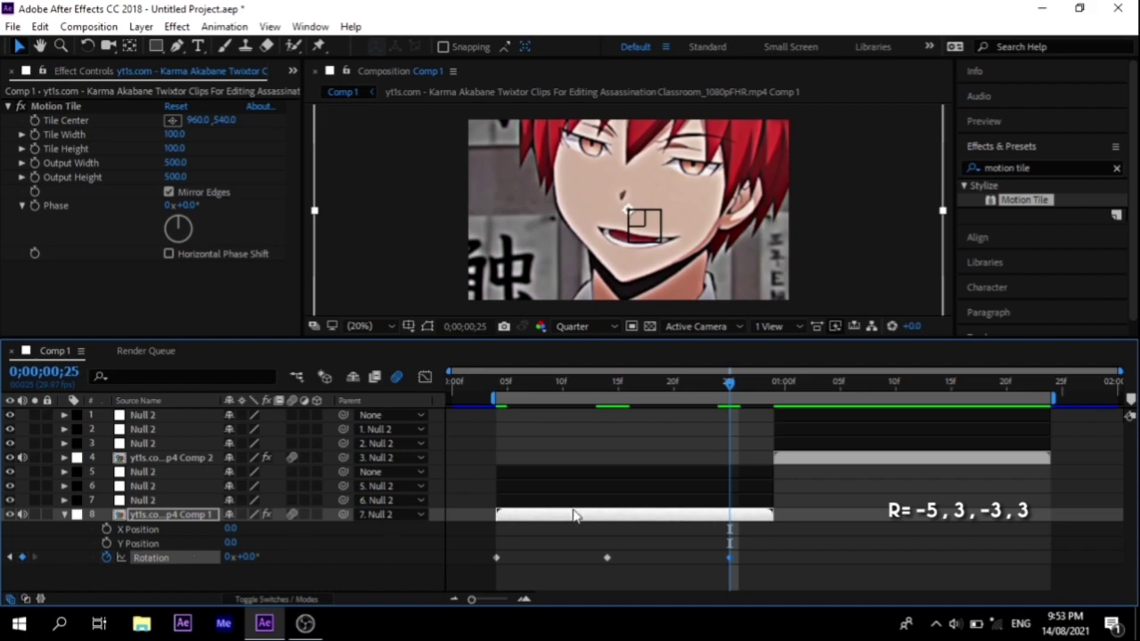
{"action": "left_click_drag", "start_coordinate": [738, 383], "coordinate": [807, 383]}
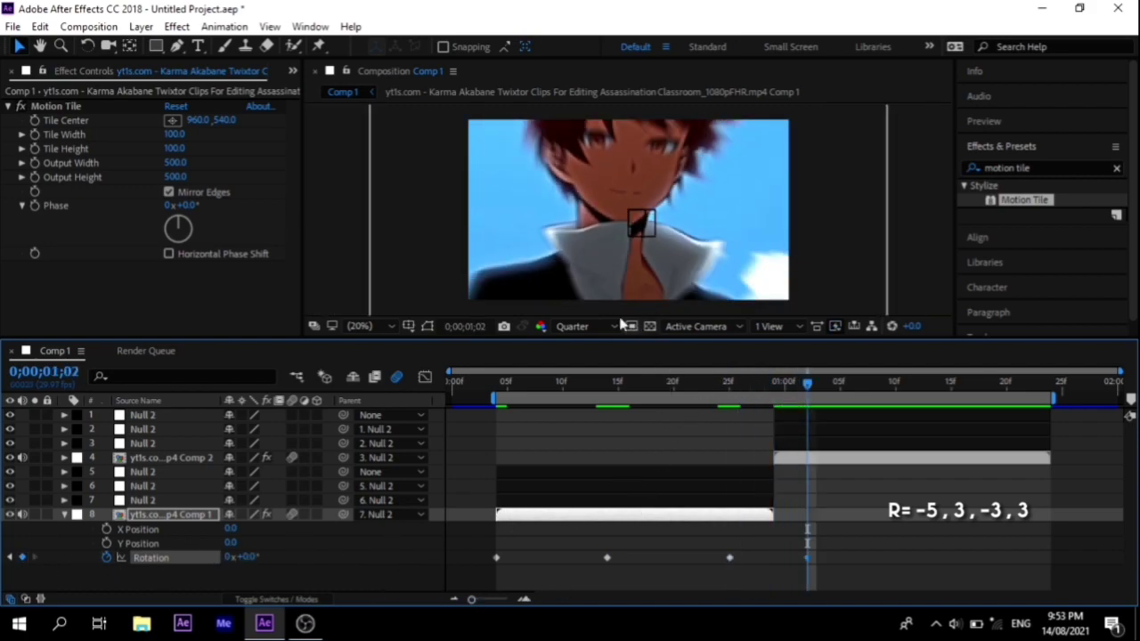
{"action": "left_click_drag", "start_coordinate": [525, 390], "coordinate": [497, 389]}
{"action": "type", "text": "-5"}
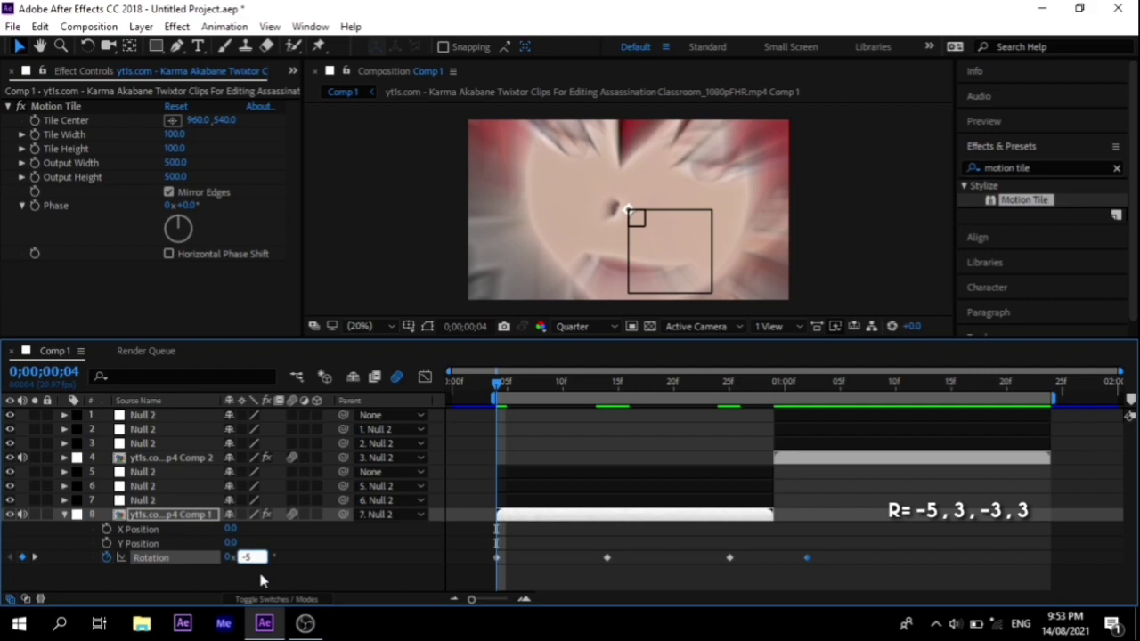
Enter rotation values -5°, 3°, -3° and 3° across the four keyframes
{"action": "key", "text": "Return"}
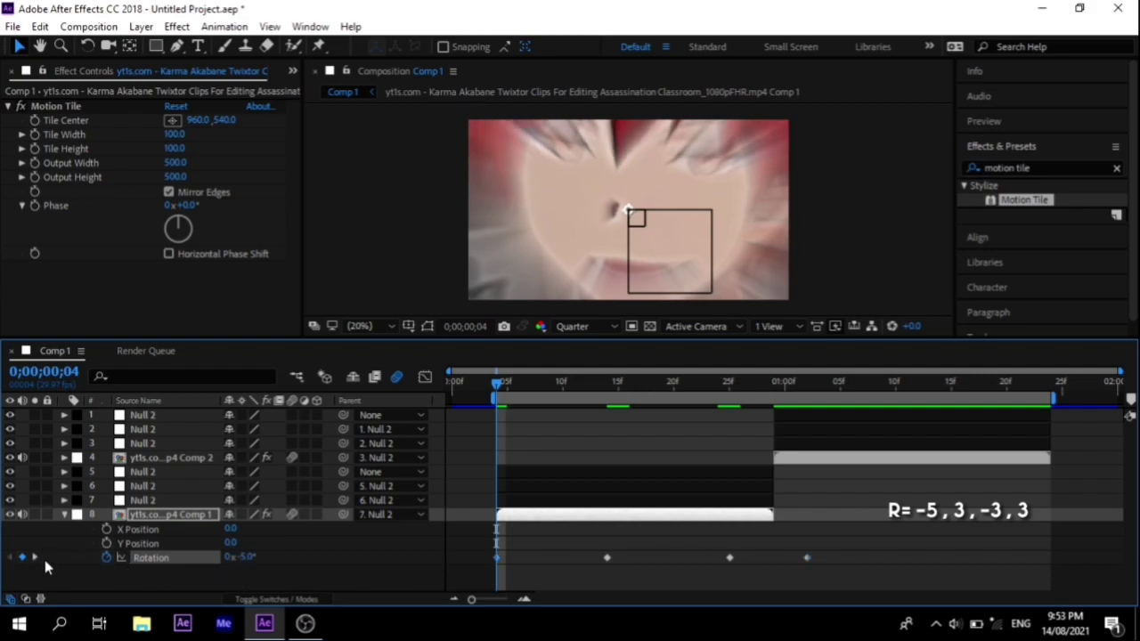
{"action": "left_click", "coordinate": [34, 558]}
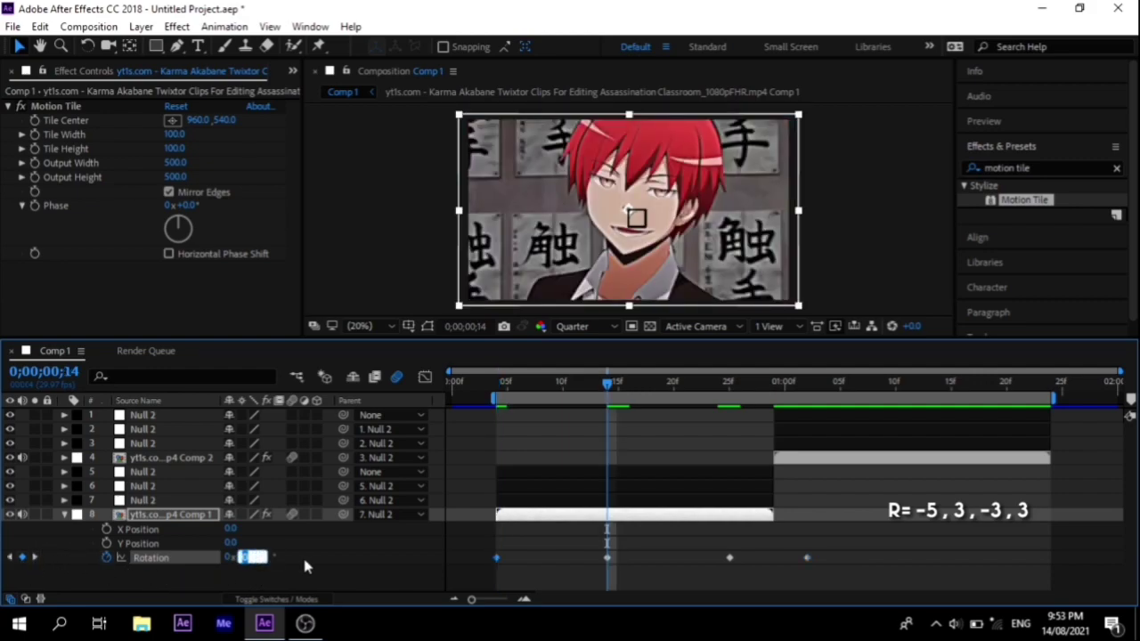
{"action": "type", "text": "3"}
{"action": "key", "text": "Return"}
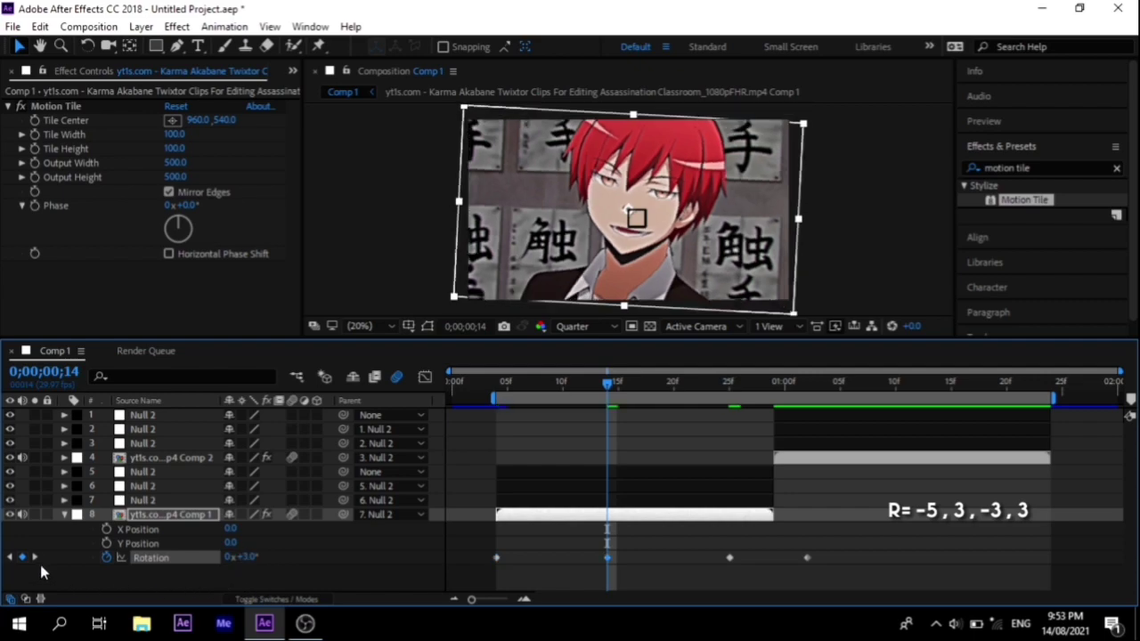
{"action": "left_click", "coordinate": [34, 557]}
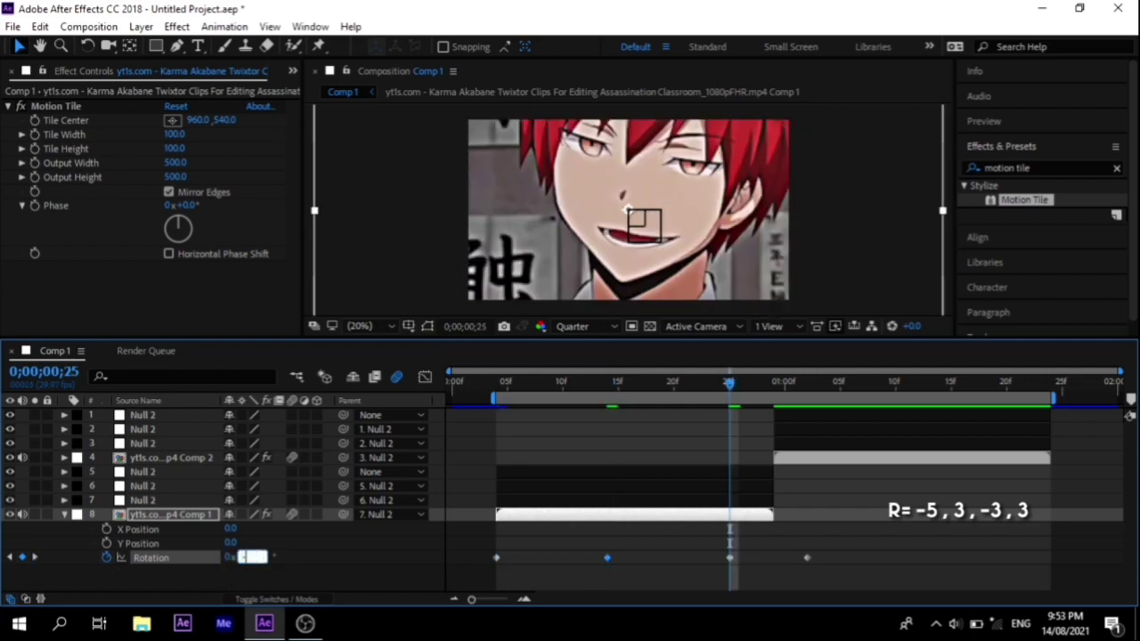
{"action": "type", "text": "-3"}
{"action": "key", "text": "Return"}
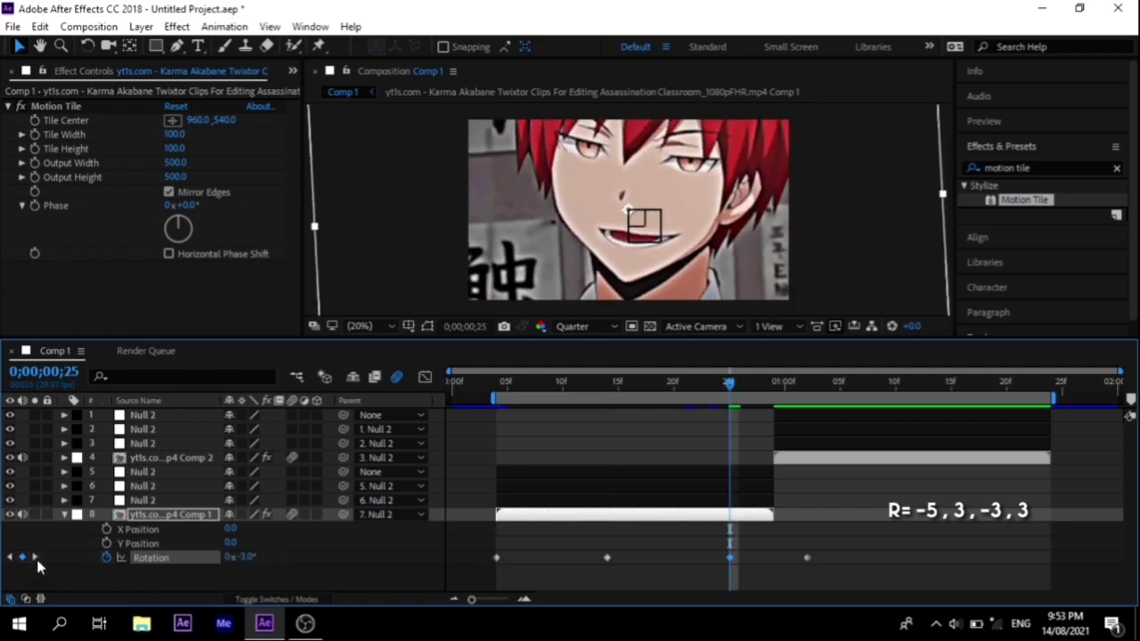
{"action": "left_click", "coordinate": [34, 559]}
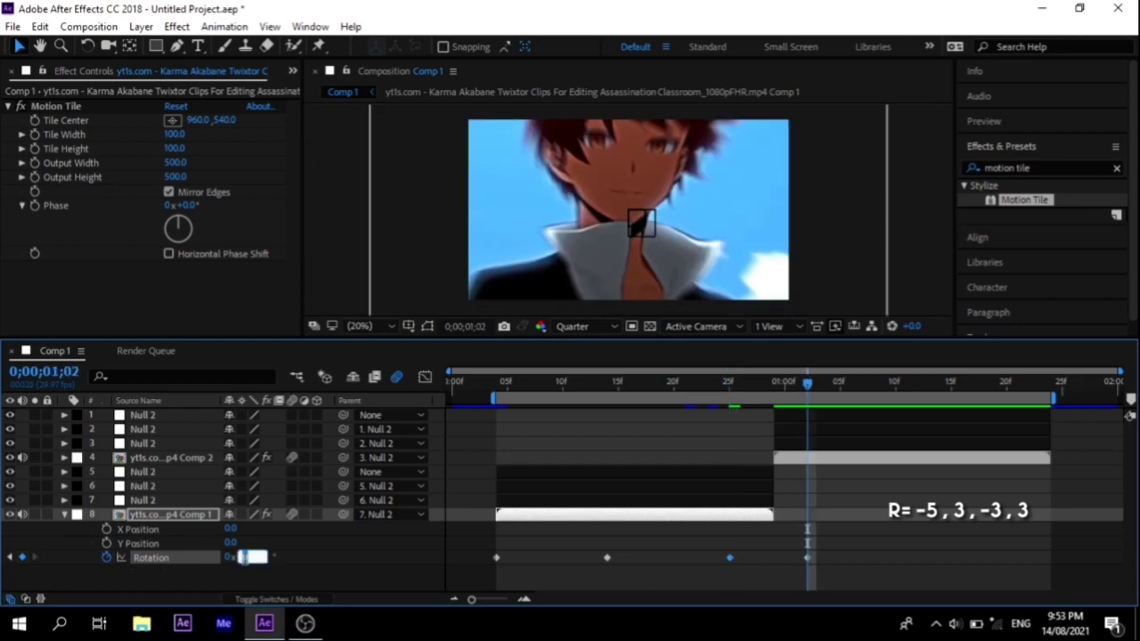
{"action": "left_click", "coordinate": [11, 558]}
{"action": "left_click", "coordinate": [11, 558]}
{"action": "left_click", "coordinate": [11, 558]}
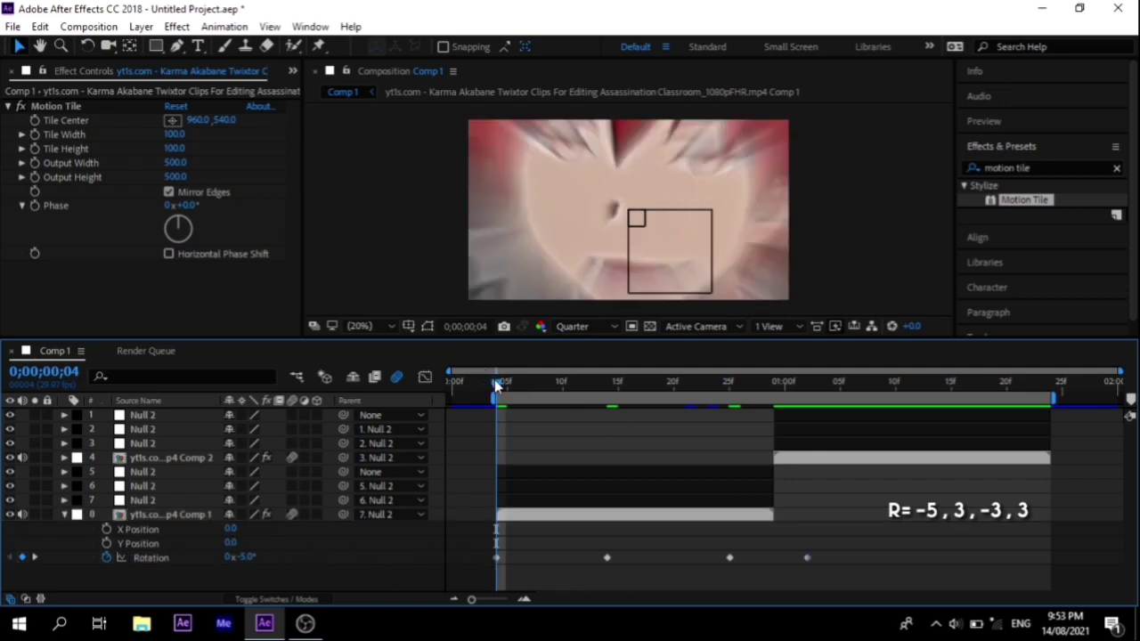
At frame 1, key the first clip's X Position at -150 and Y Position at -100
{"action": "left_click_drag", "start_coordinate": [500, 385], "coordinate": [465, 416]}
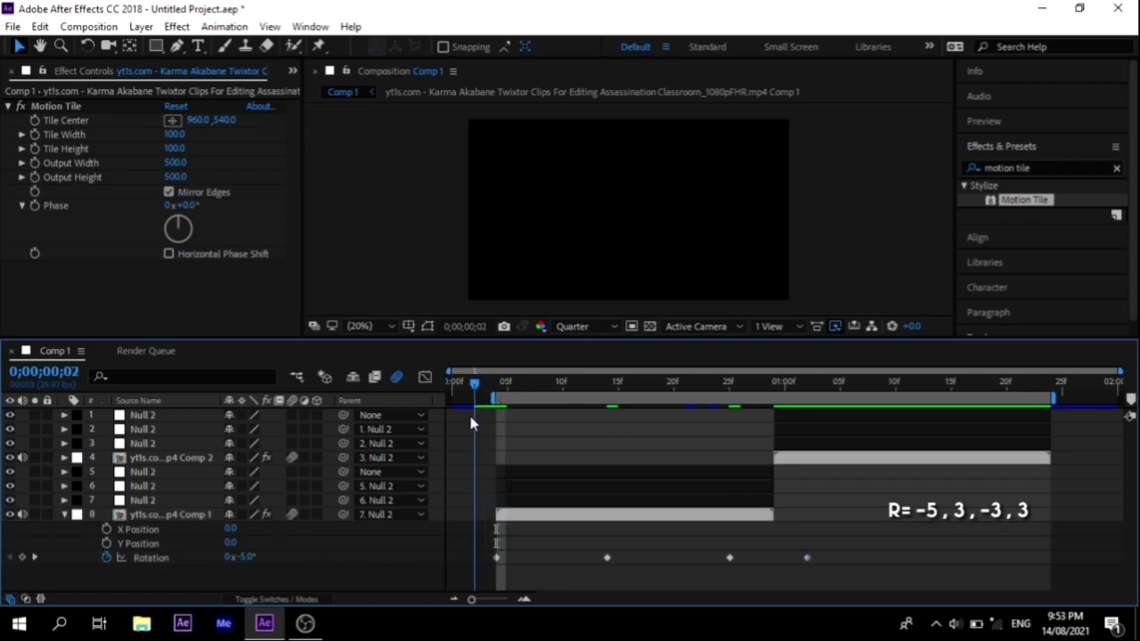
{"action": "left_click", "coordinate": [106, 544]}
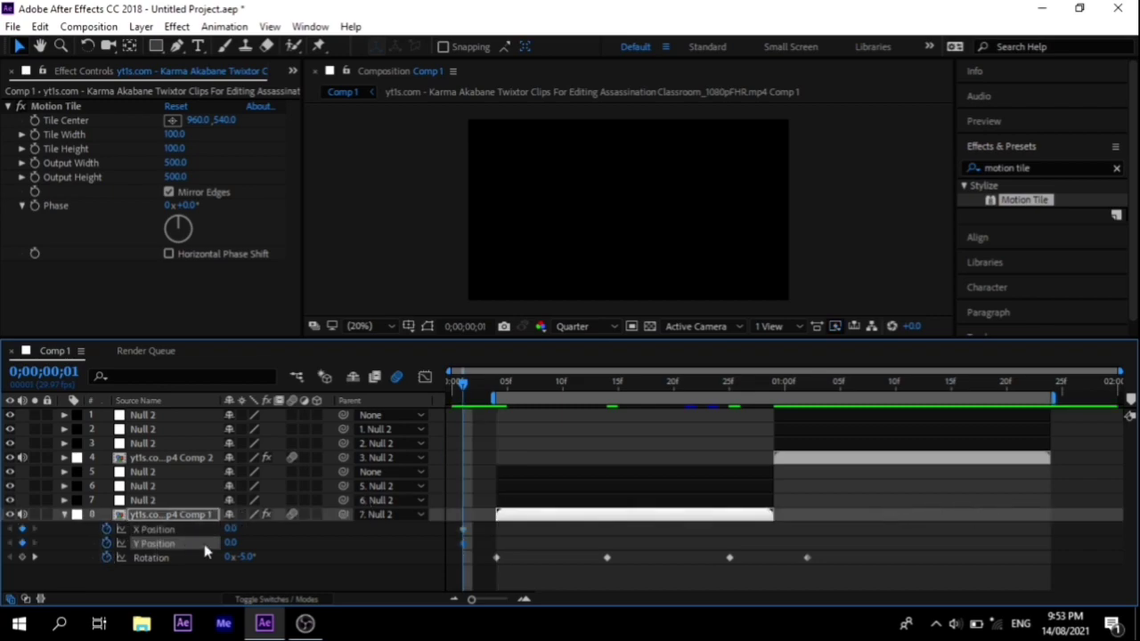
{"action": "left_click", "coordinate": [106, 529]}
{"action": "left_click", "coordinate": [233, 529]}
{"action": "type", "text": "-"}
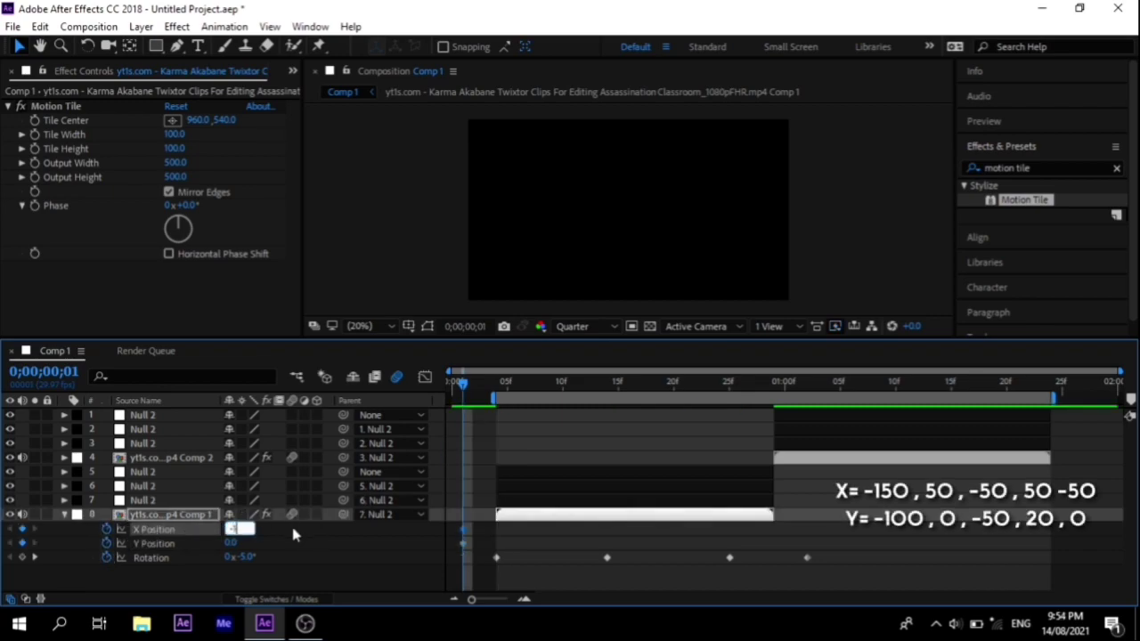
{"action": "type", "text": "150"}
{"action": "key", "text": "Return"}
{"action": "left_click", "coordinate": [231, 544]}
{"action": "type", "text": "-1"}
{"action": "key", "text": "Return"}
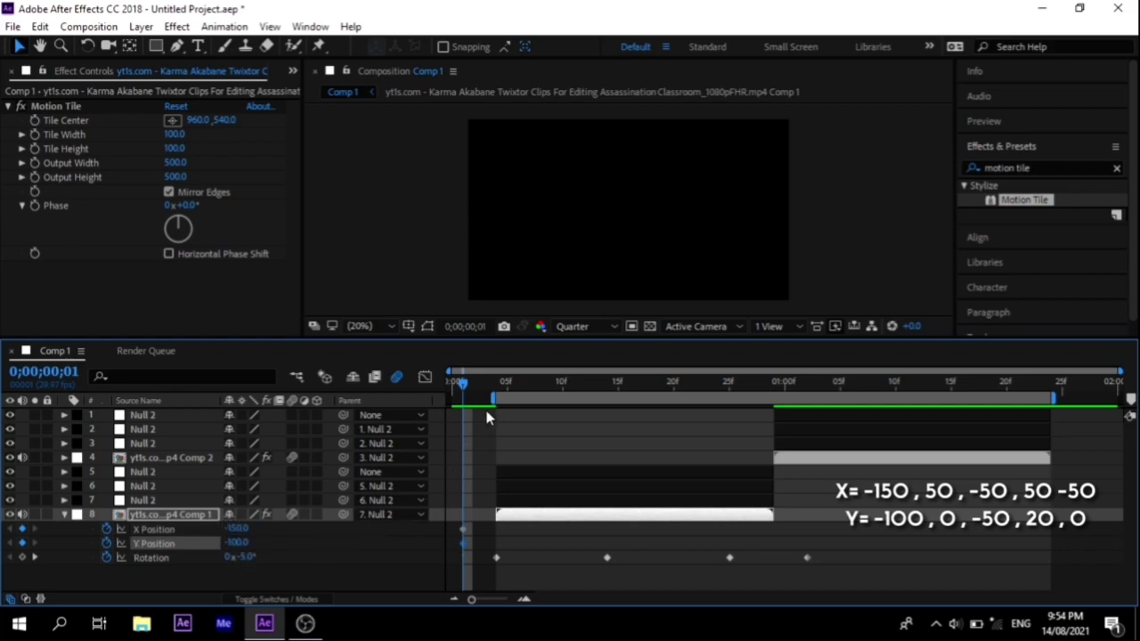
At frame 10, key X Position 50 and Y Position 0
{"action": "left_click_drag", "start_coordinate": [514, 383], "coordinate": [563, 383]}
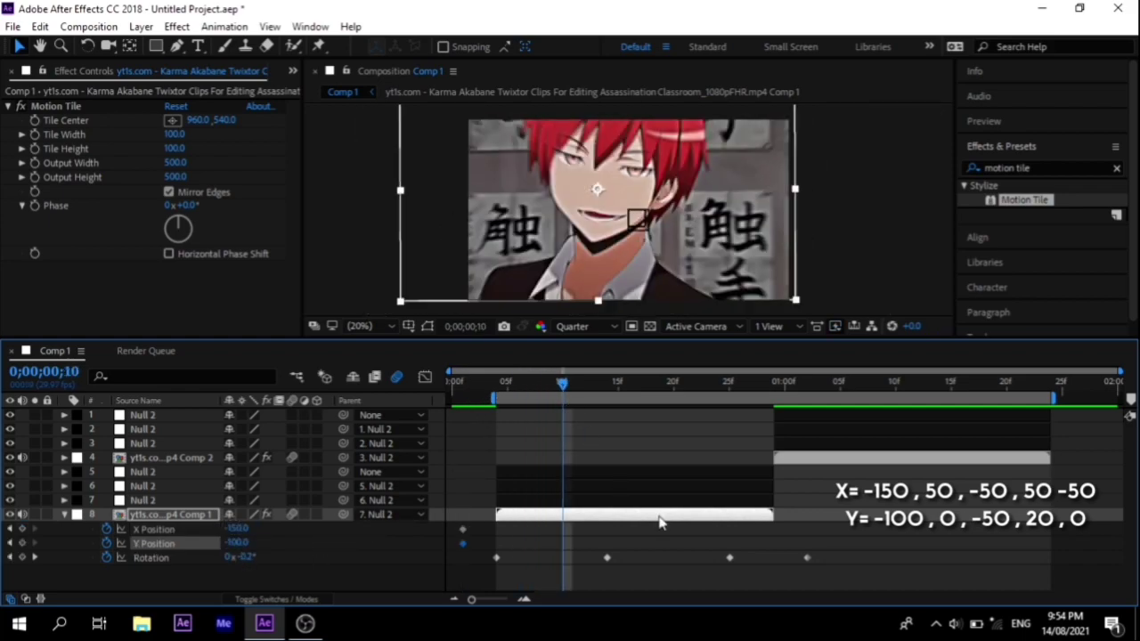
{"action": "left_click", "coordinate": [239, 529]}
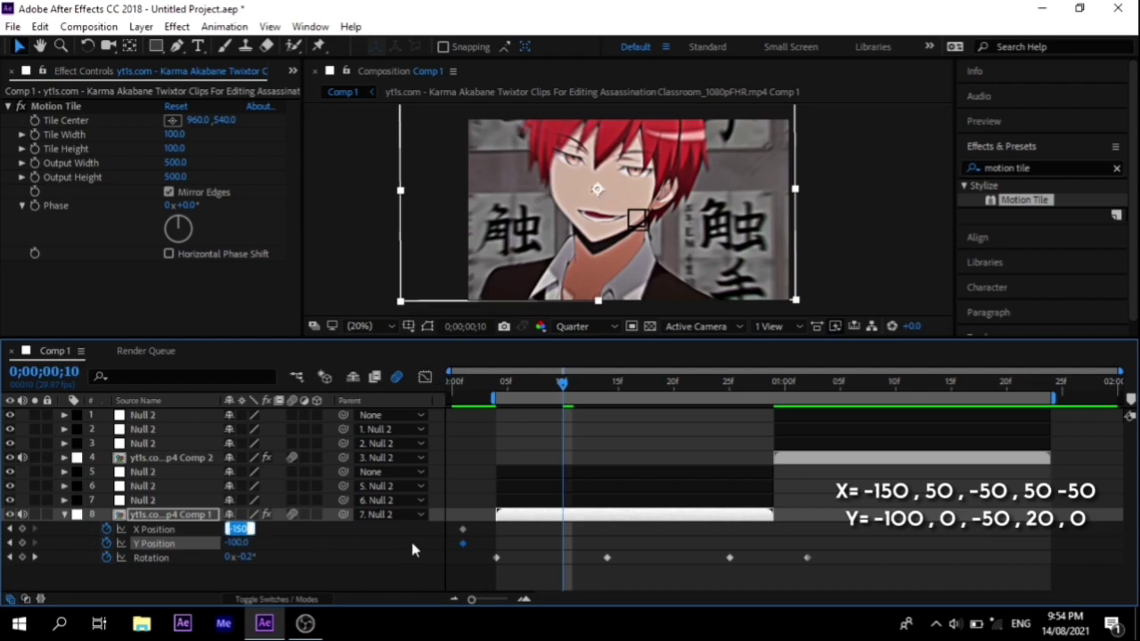
{"action": "type", "text": "50"}
{"action": "key", "text": "Tab"}
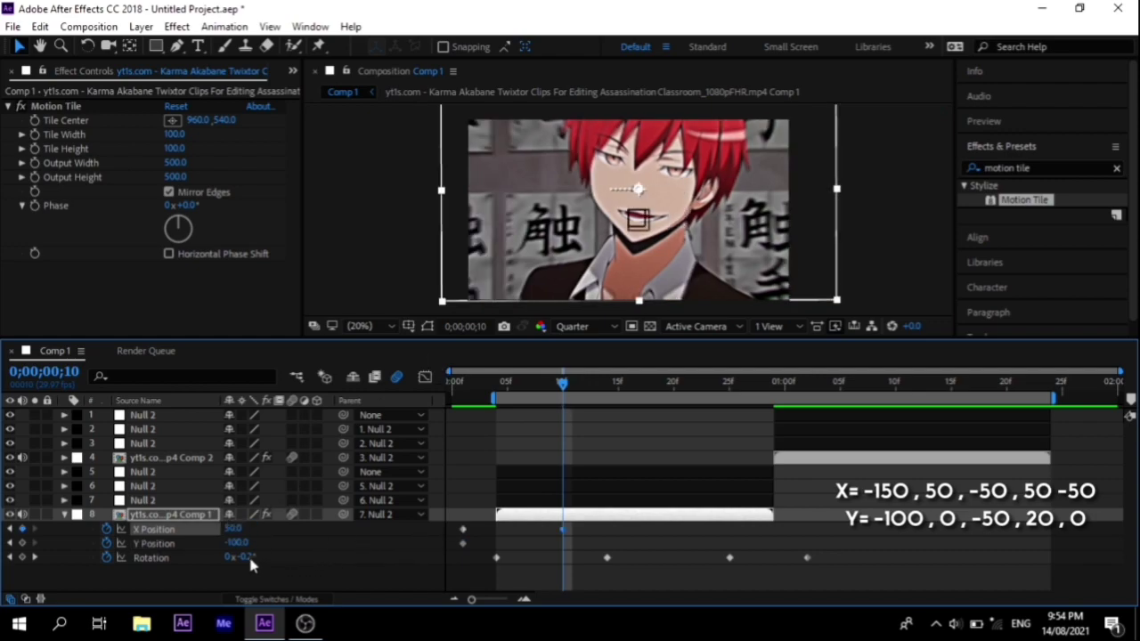
{"action": "type", "text": "0"}
{"action": "key", "text": "Return"}
At frame 20, key X Position -50 and Y Position -50
{"action": "mouse_move", "coordinate": [634, 383]}
{"action": "left_mouse_down"}
{"action": "mouse_move", "coordinate": [656, 407]}
{"action": "mouse_move", "coordinate": [674, 403]}
{"action": "left_mouse_up"}
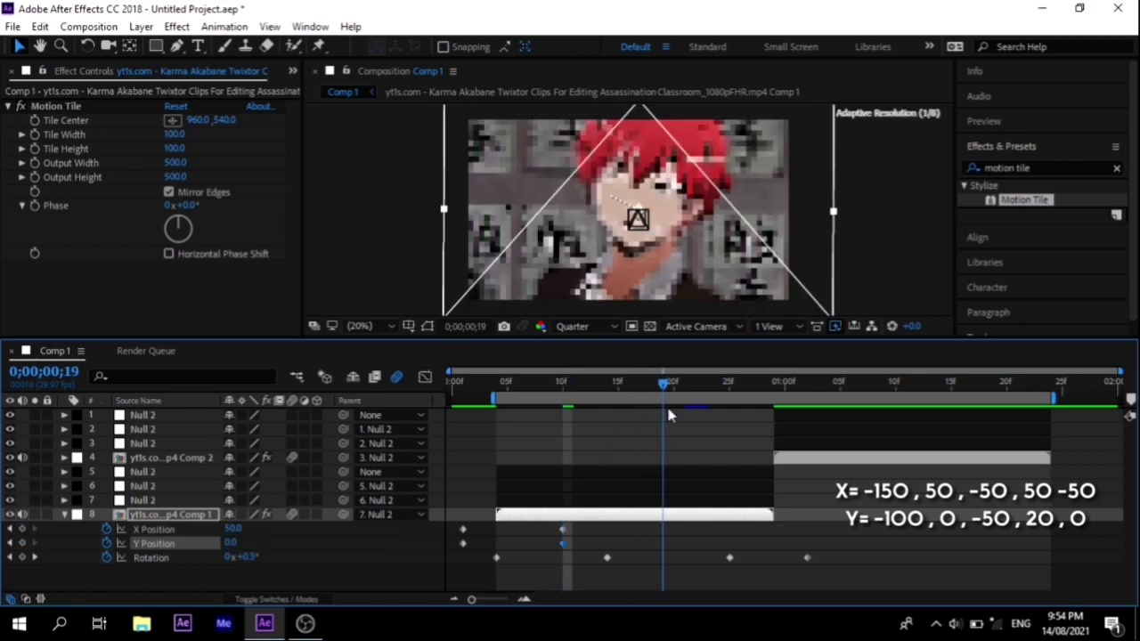
{"action": "left_click", "coordinate": [232, 528]}
{"action": "type", "text": "-5"}
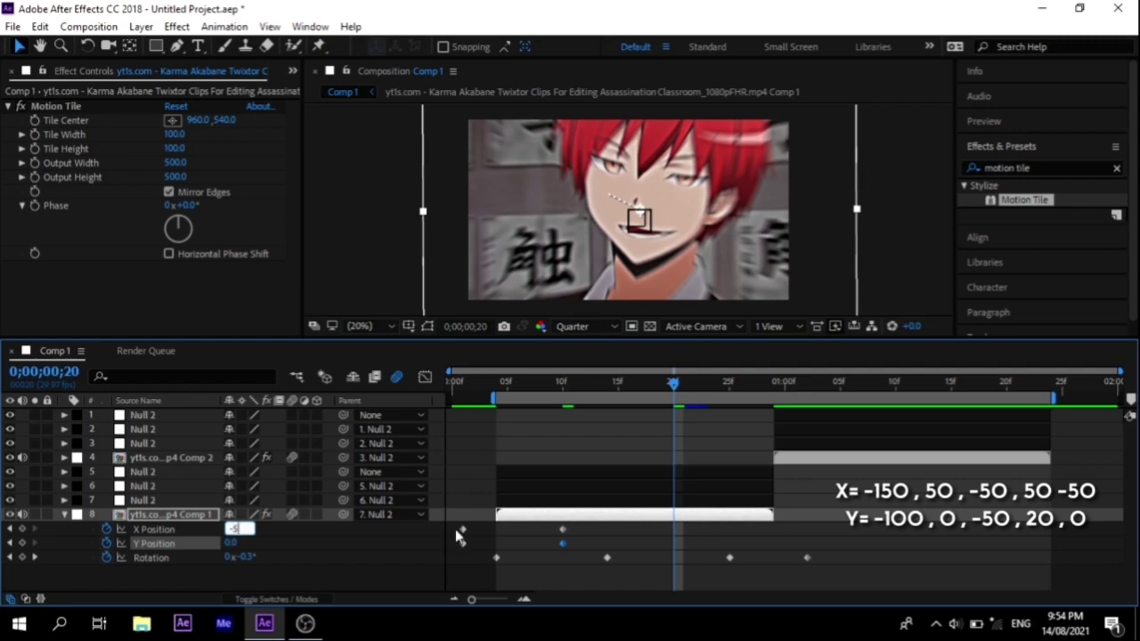
{"action": "type", "text": "0"}
{"action": "key", "text": "Return"}
{"action": "left_click", "coordinate": [231, 544]}
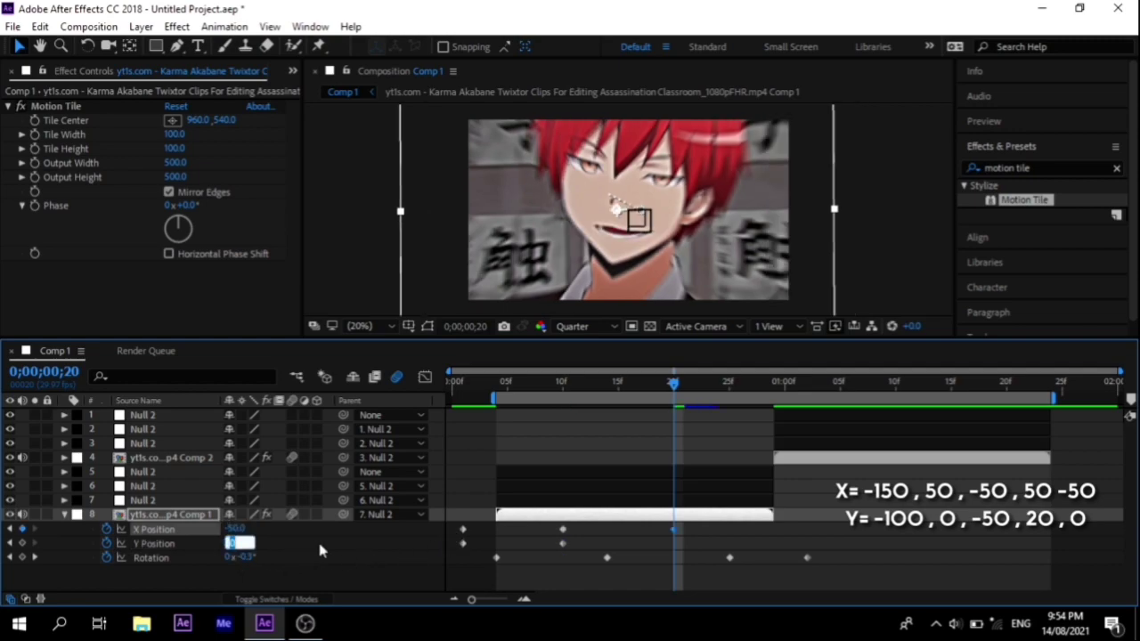
{"action": "type", "text": "2"}
{"action": "type", "text": "-"}
{"action": "type", "text": "2"}
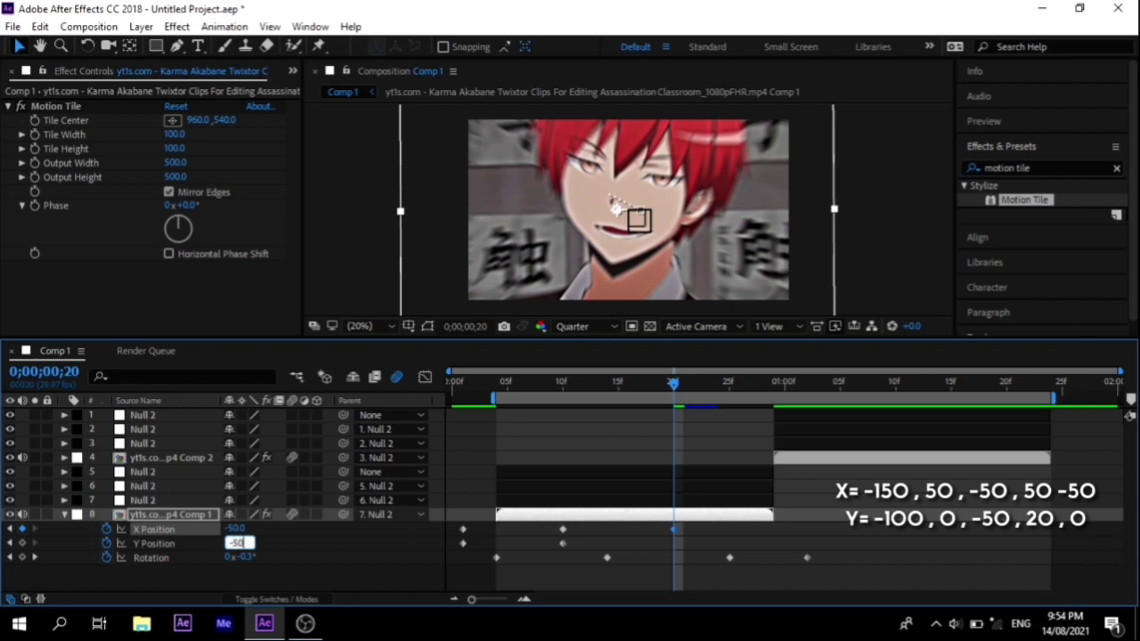
{"action": "key", "text": "Return"}
At frame 28, key X Position 50 and Y Position 20
{"action": "mouse_move", "coordinate": [677, 383]}
{"action": "left_mouse_down"}
{"action": "mouse_move", "coordinate": [705, 386]}
{"action": "mouse_move", "coordinate": [759, 435]}
{"action": "left_mouse_up"}
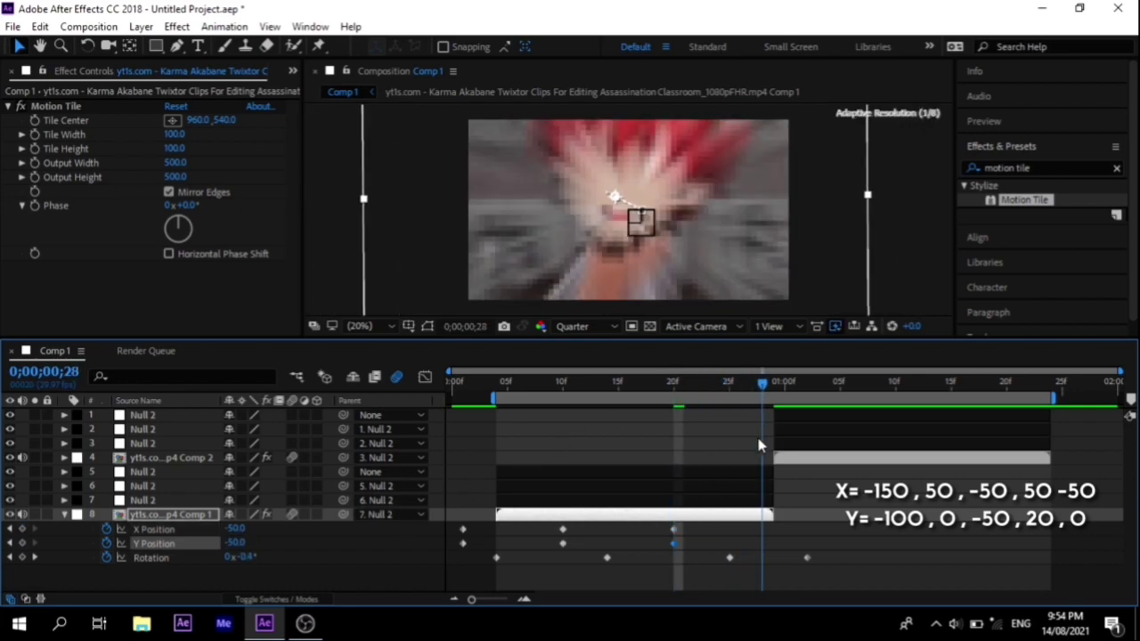
{"action": "left_click", "coordinate": [238, 530]}
{"action": "type", "text": "50"}
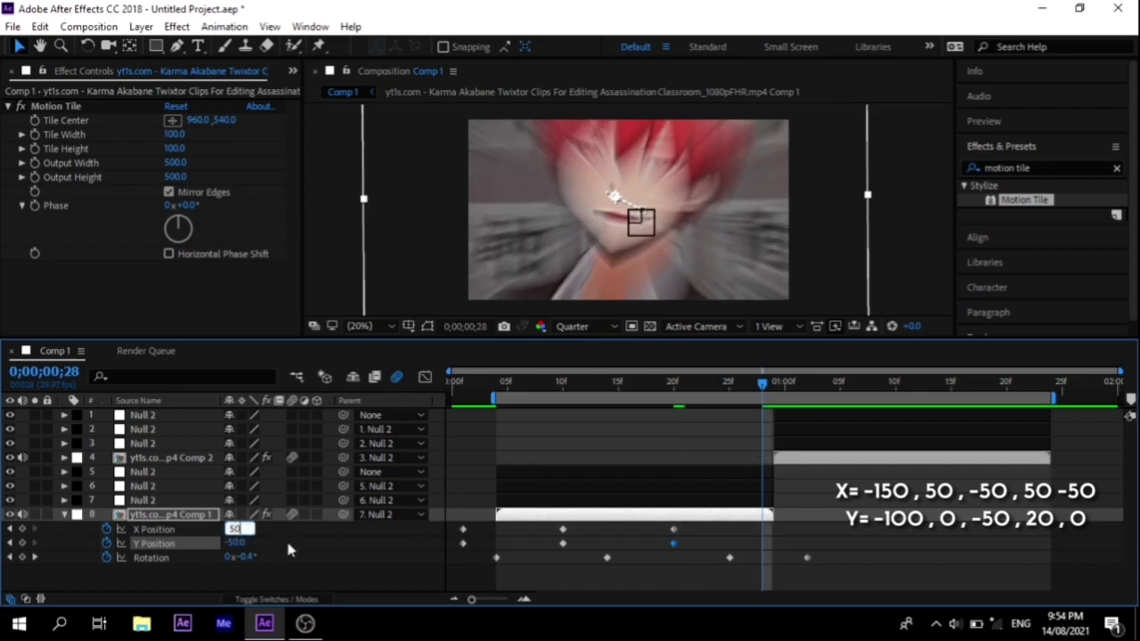
{"action": "key", "text": "Tab"}
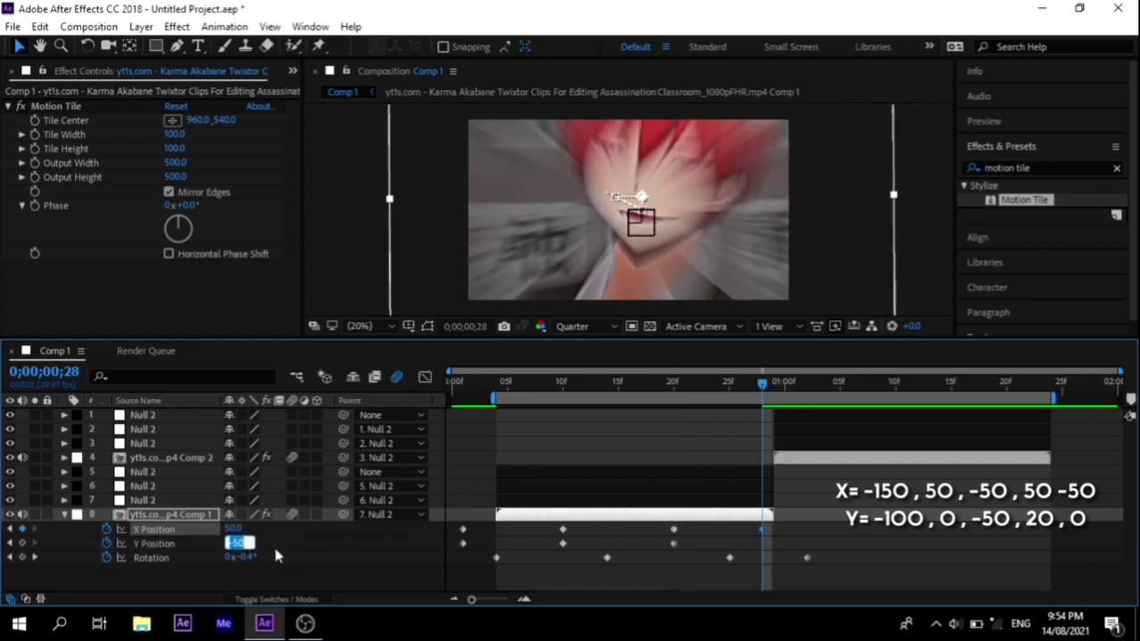
{"action": "type", "text": "20"}
{"action": "key", "text": "Return"}
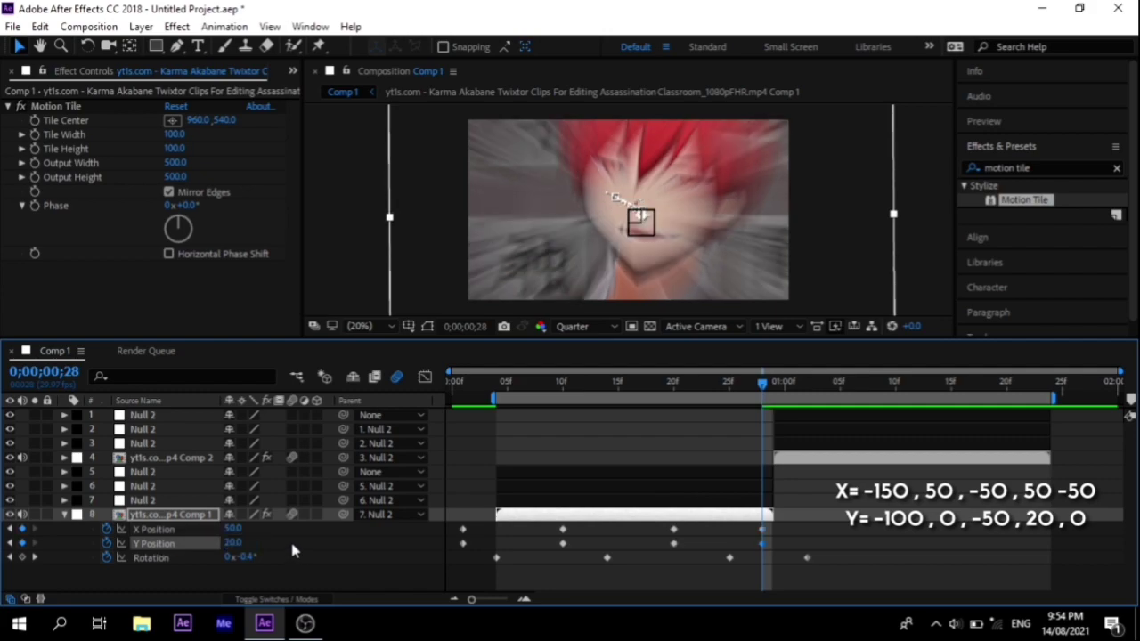
Key the final shake position at X -50, Y 0, then select the clip's shake keyframes
{"action": "left_click_drag", "start_coordinate": [786, 385], "coordinate": [873, 413]}
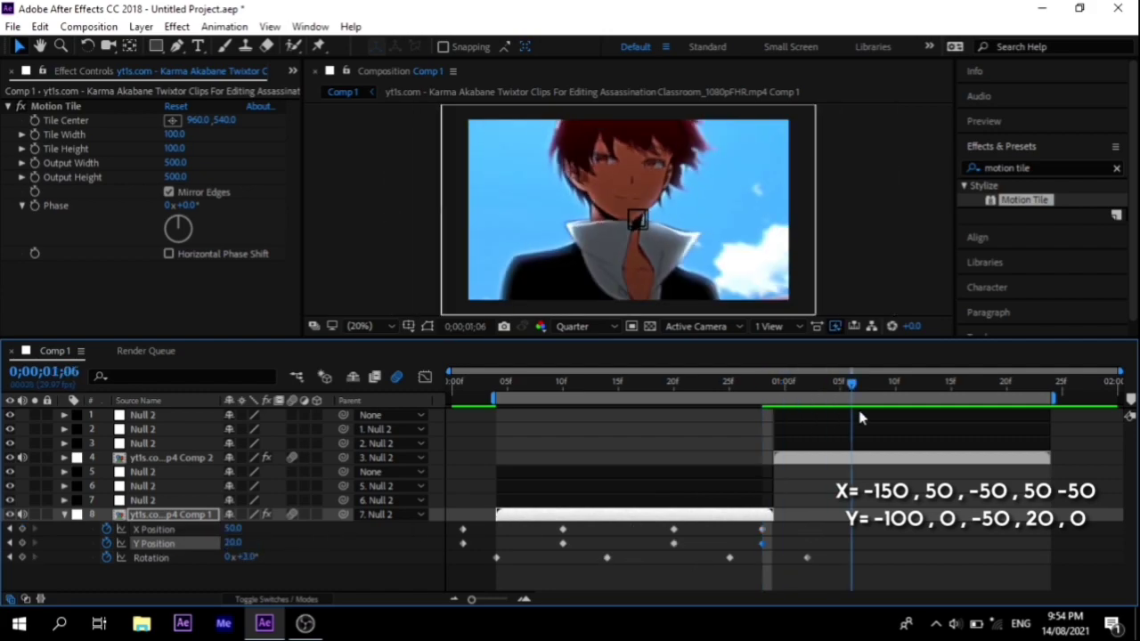
{"action": "left_click", "coordinate": [233, 529]}
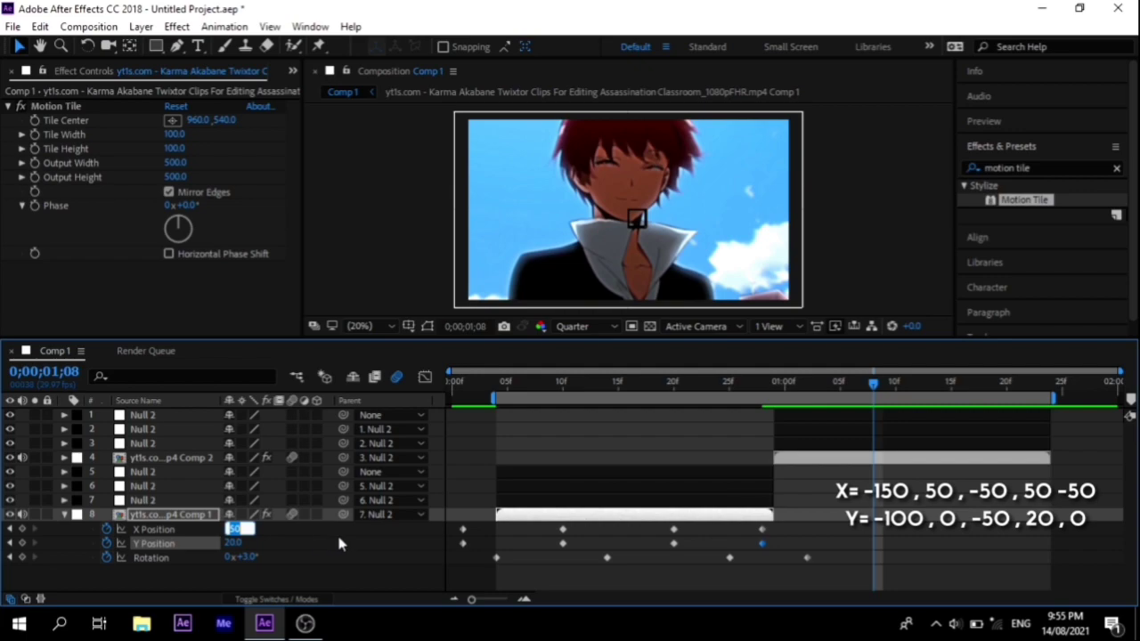
{"action": "type", "text": "-50"}
{"action": "key", "text": "Tab"}
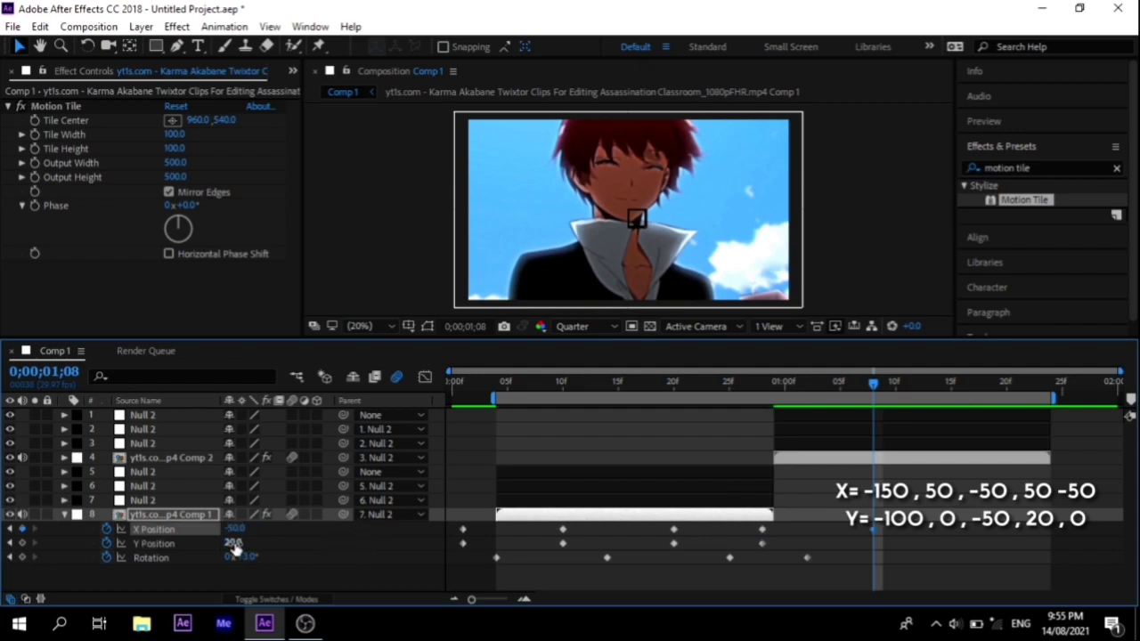
{"action": "type", "text": "0"}
{"action": "key", "text": "Return"}
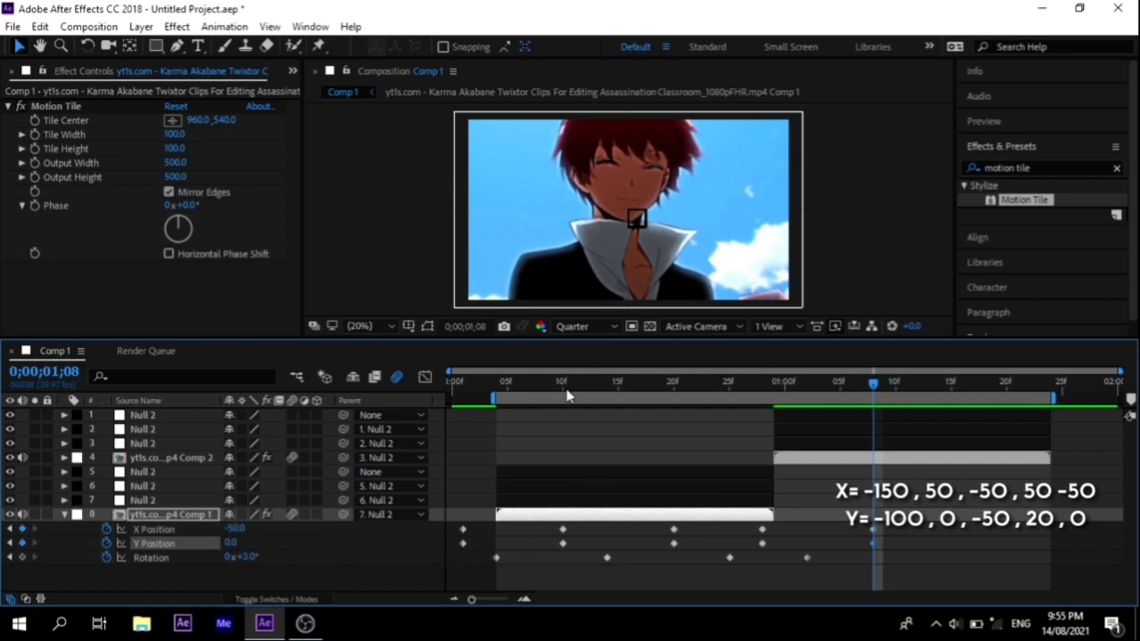
{"action": "left_click", "coordinate": [564, 392]}
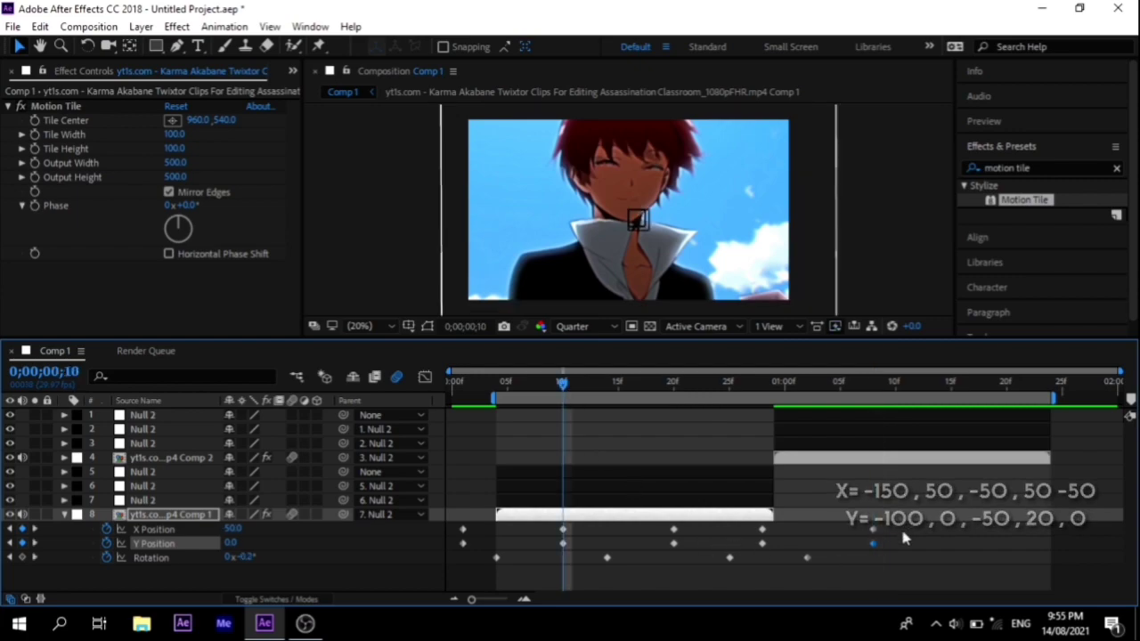
{"action": "mouse_move", "coordinate": [901, 525]}
{"action": "left_mouse_down"}
{"action": "mouse_move", "coordinate": [509, 552]}
{"action": "mouse_move", "coordinate": [484, 579]}
{"action": "left_mouse_up"}
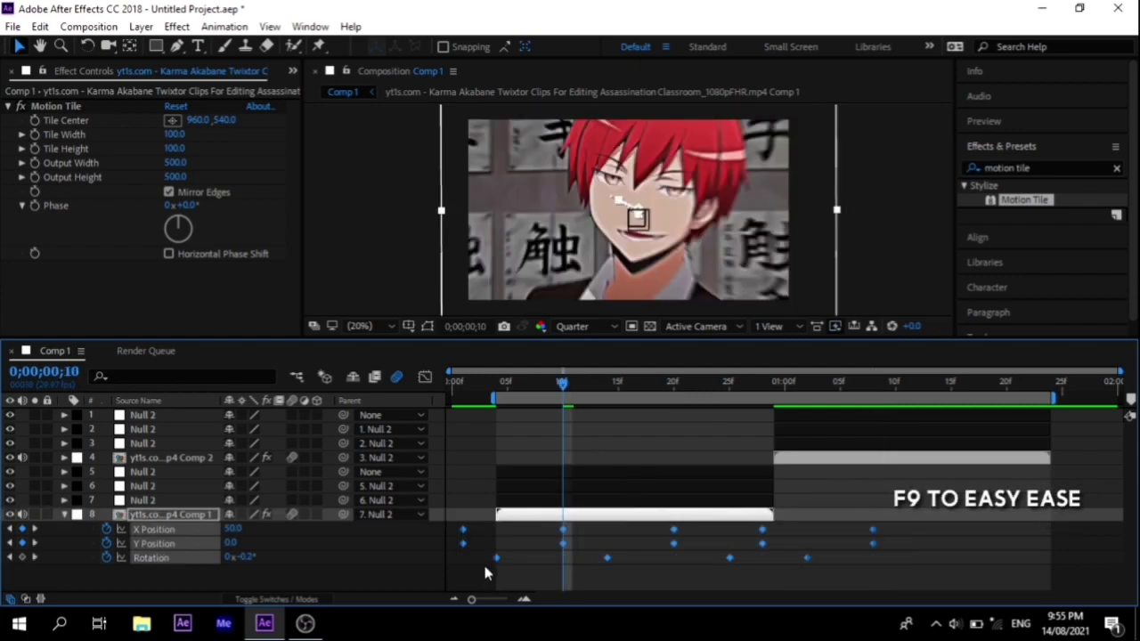
Apply Easy Ease to the shake keyframes and shift the Y Position keyframes one frame later
{"action": "key", "text": "F9"}
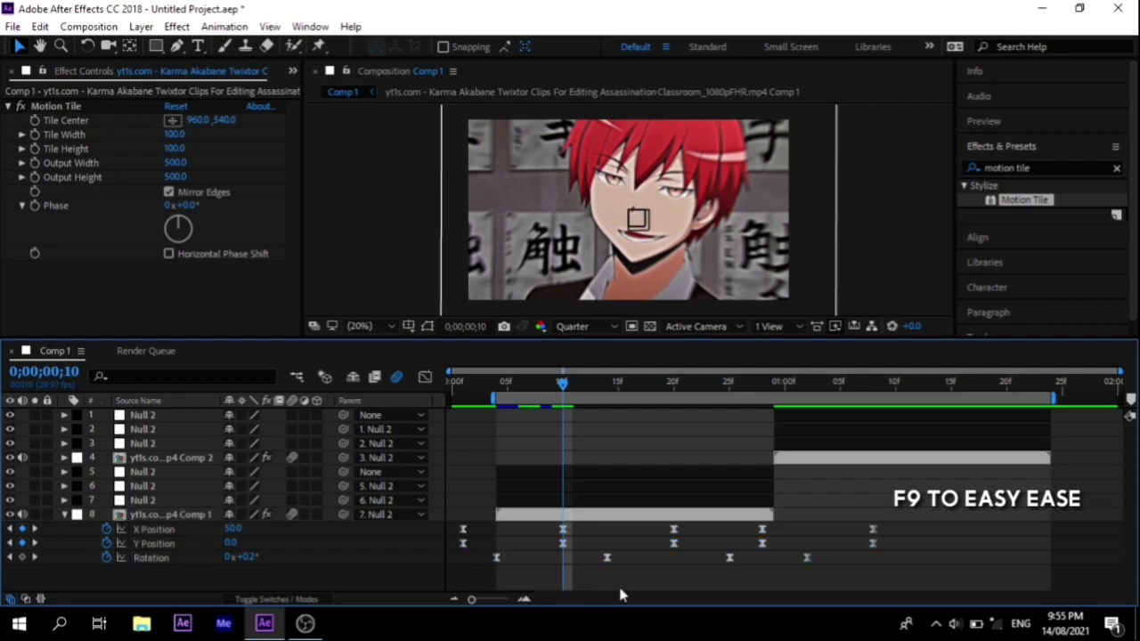
{"action": "left_click_drag", "start_coordinate": [898, 538], "coordinate": [445, 551]}
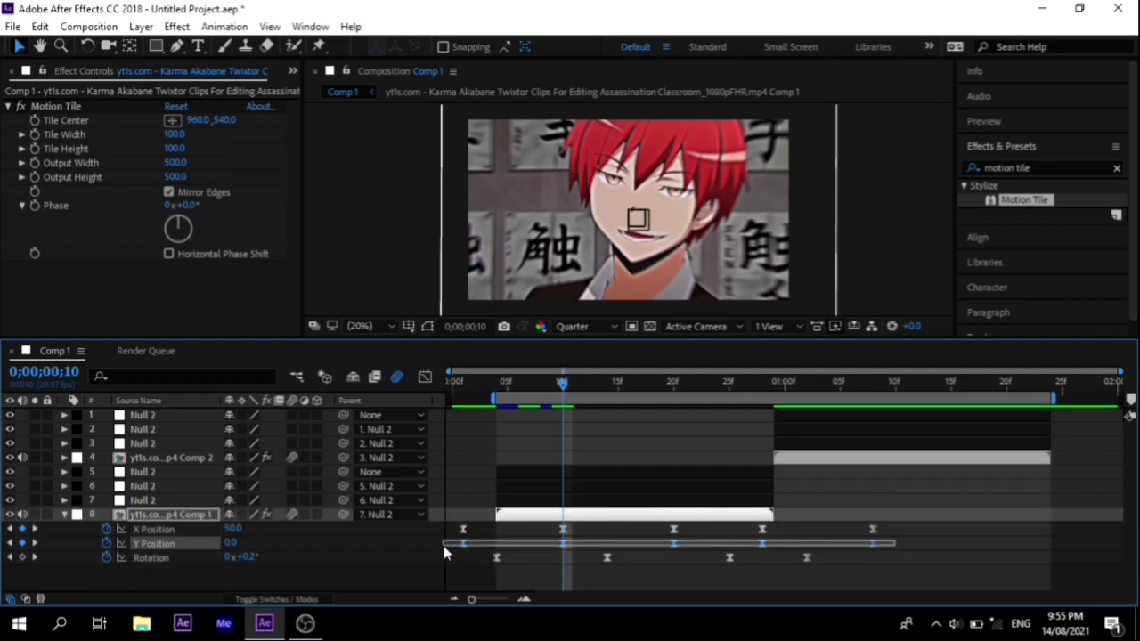
{"action": "left_click_drag", "start_coordinate": [565, 545], "coordinate": [576, 545]}
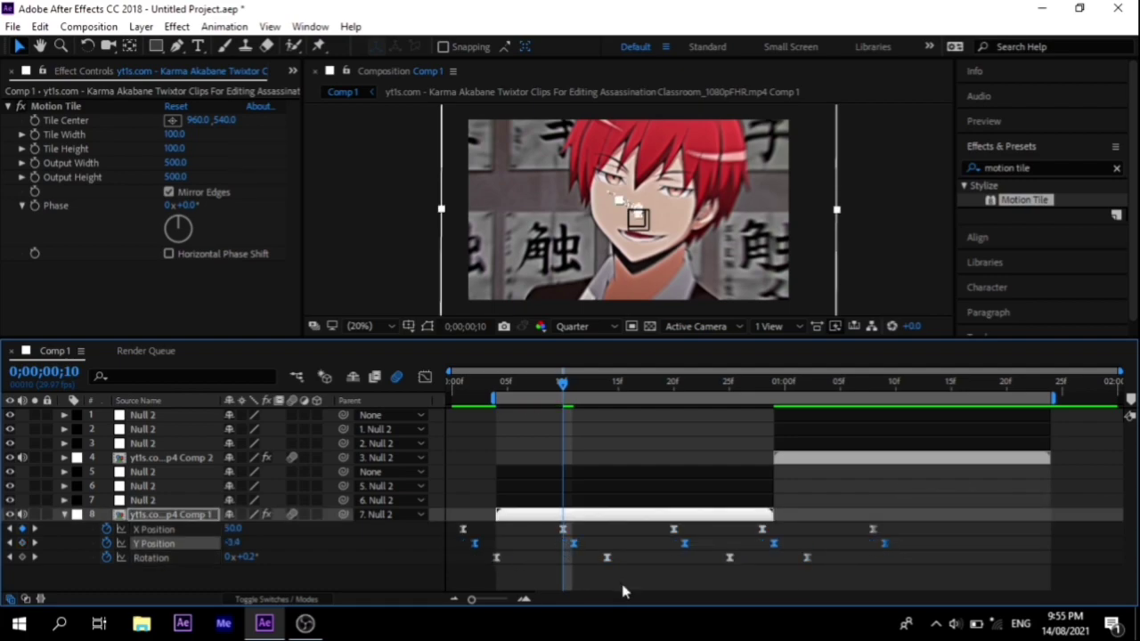
{"action": "left_click", "coordinate": [609, 482]}
Preview the shake from the clip's start, then select all its keyframes
{"action": "left_click", "coordinate": [464, 382]}
{"action": "key", "text": "space"}
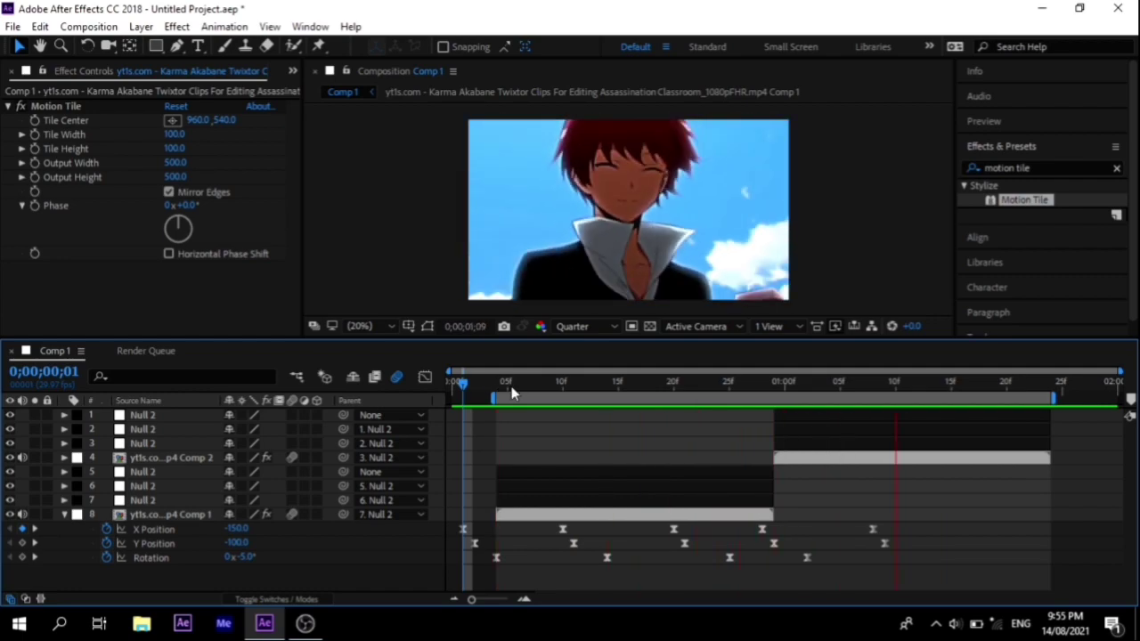
{"action": "key", "text": "space"}
{"action": "left_click_drag", "start_coordinate": [903, 531], "coordinate": [444, 555]}
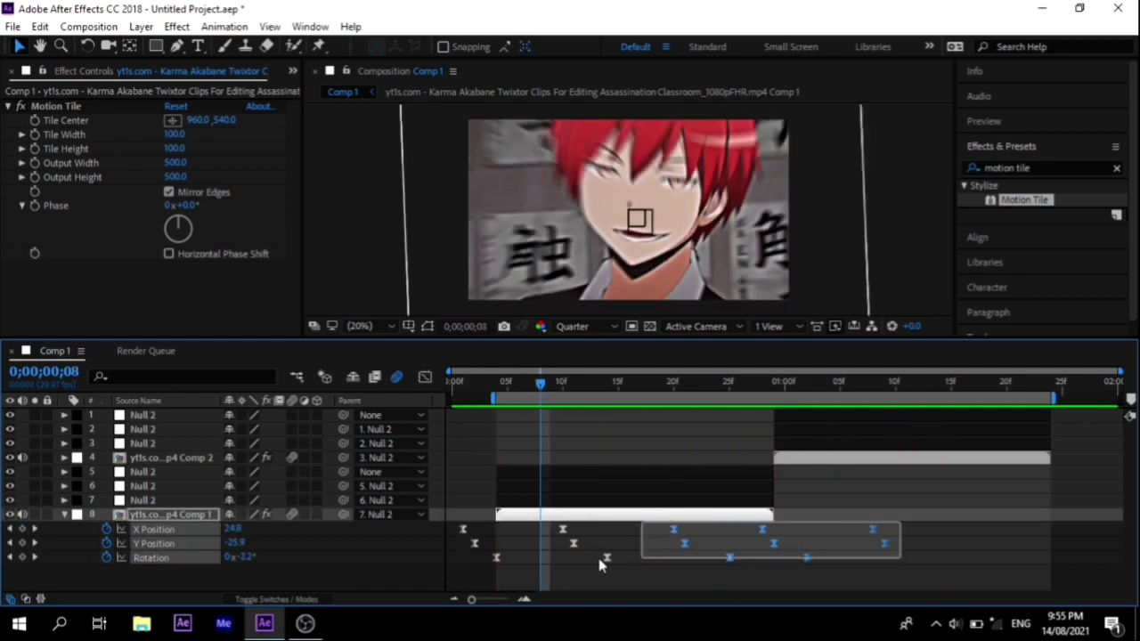
At the second clip's start, reveal its Position and Rotation and separate Position into X and Y
{"action": "left_click", "coordinate": [895, 503]}
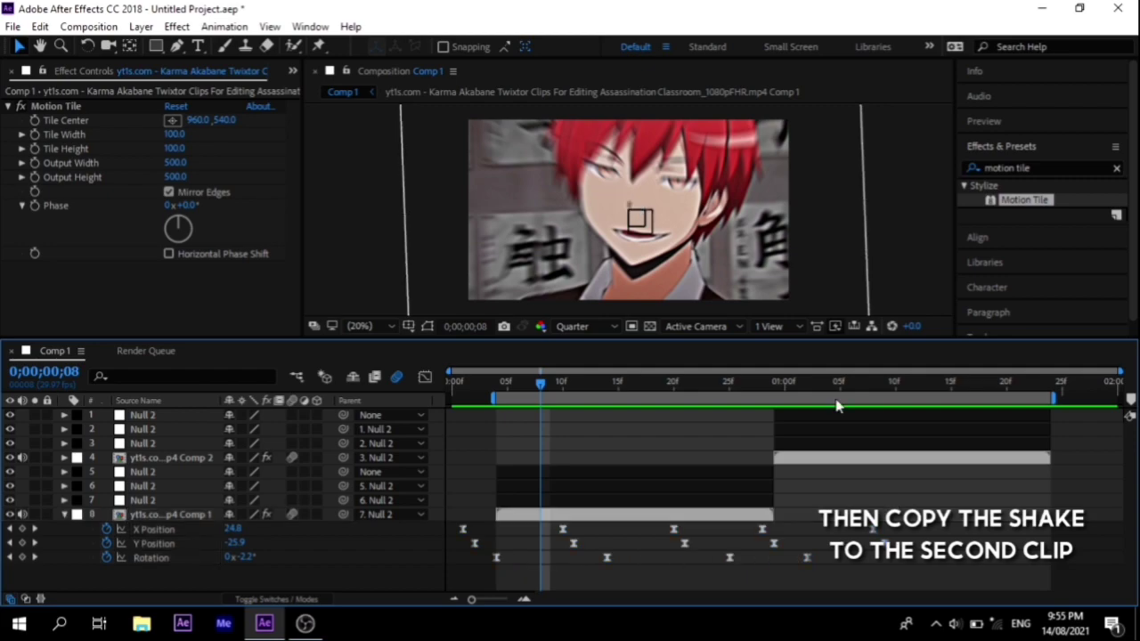
{"action": "left_click_drag", "start_coordinate": [794, 379], "coordinate": [774, 383]}
{"action": "left_click", "coordinate": [793, 460]}
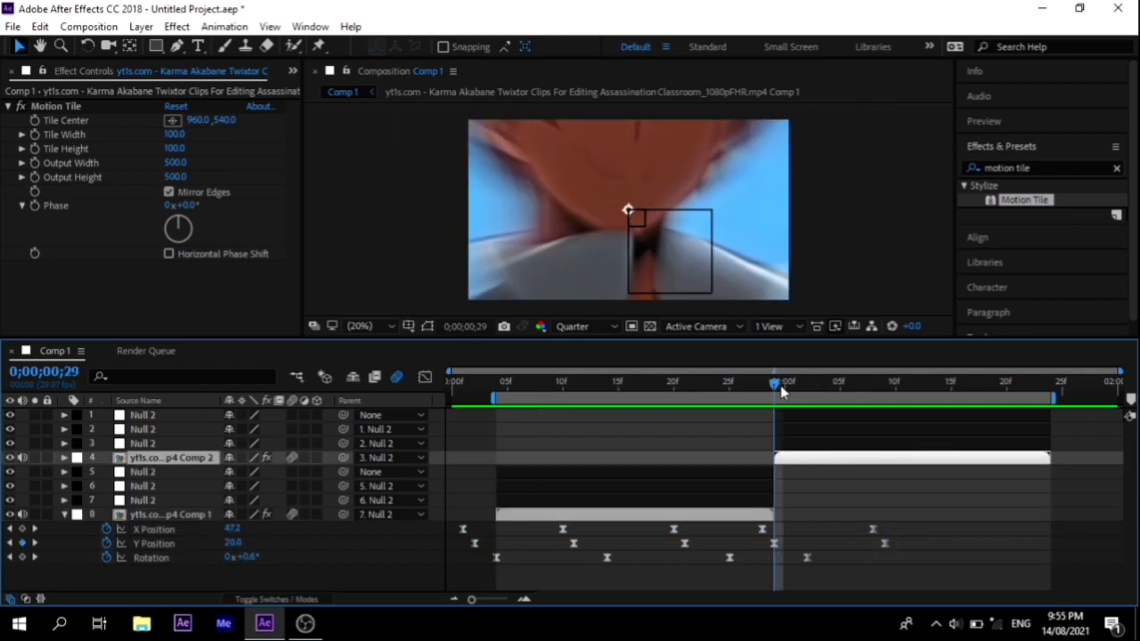
{"action": "key", "text": "u"}
{"action": "key", "text": "alt+shift+r"}
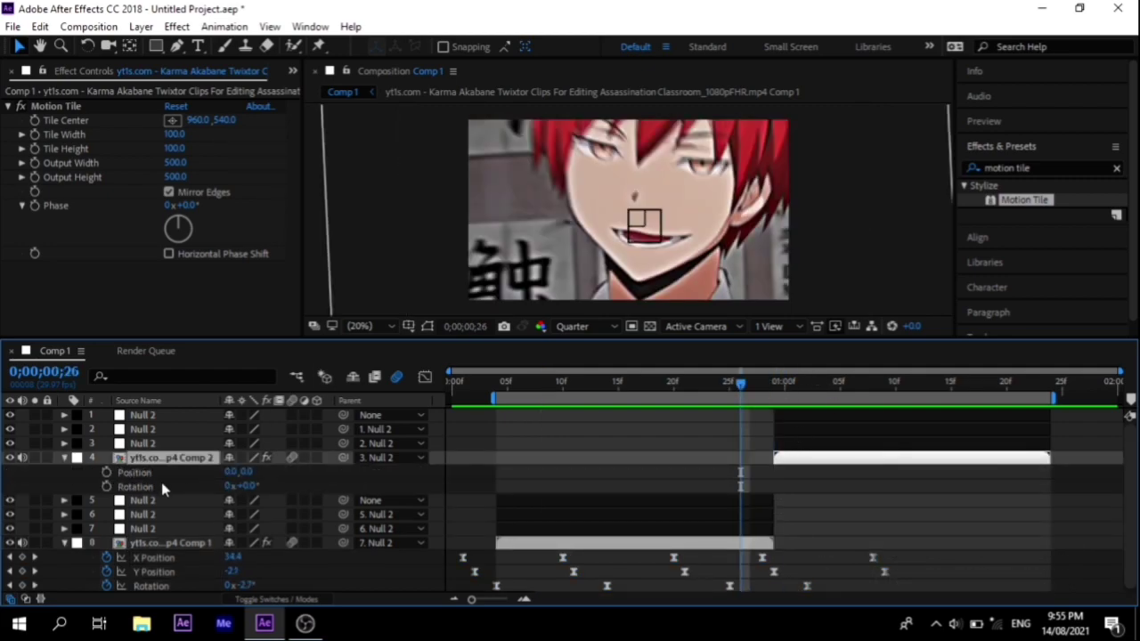
{"action": "right_click", "coordinate": [145, 481]}
{"action": "left_click", "coordinate": [187, 318]}
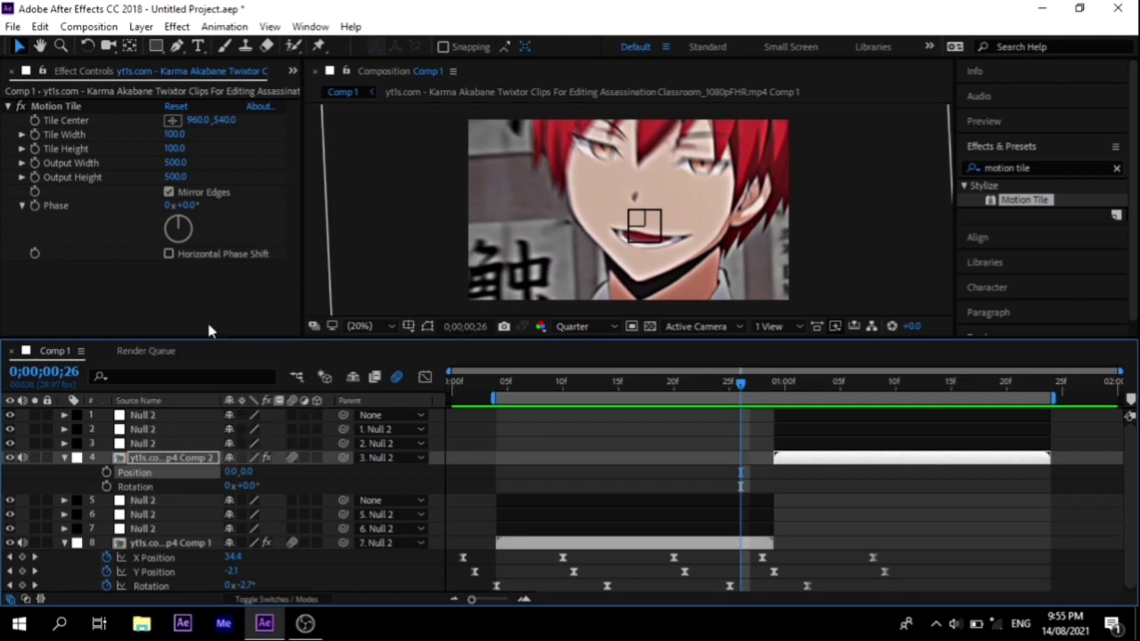
Paste the first clip's position and rotation shake keyframes onto the second clip and scrub to check
{"action": "left_click", "coordinate": [796, 540]}
{"action": "key", "text": "shift+r"}
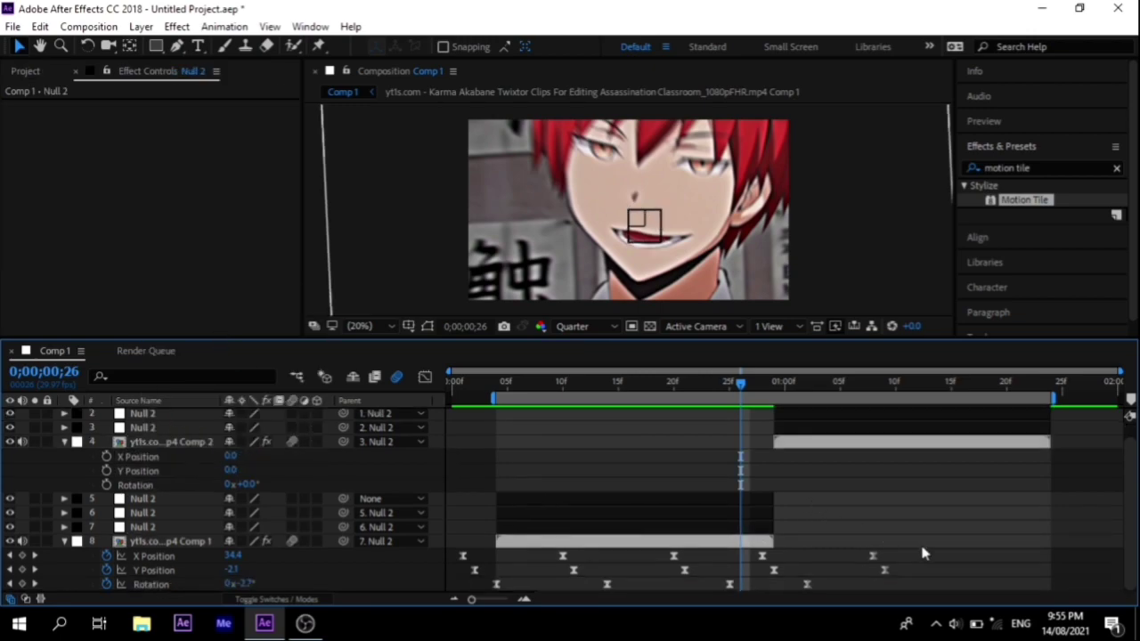
{"action": "left_click_drag", "start_coordinate": [921, 549], "coordinate": [686, 579]}
{"action": "left_click_drag", "start_coordinate": [461, 589], "coordinate": [456, 583]}
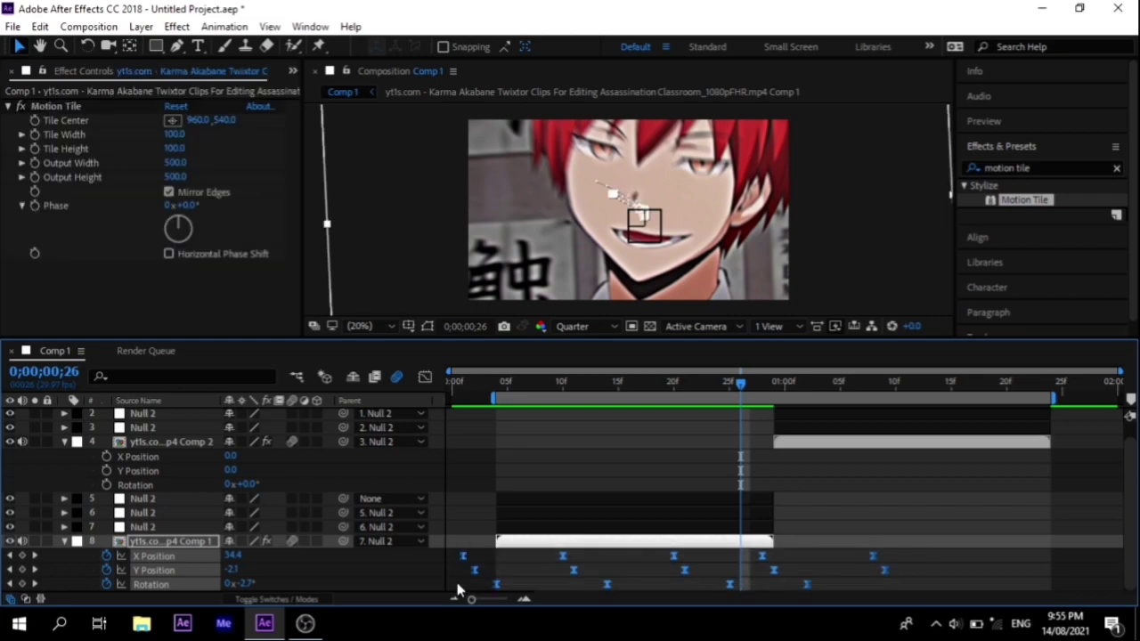
{"action": "left_click", "coordinate": [786, 448]}
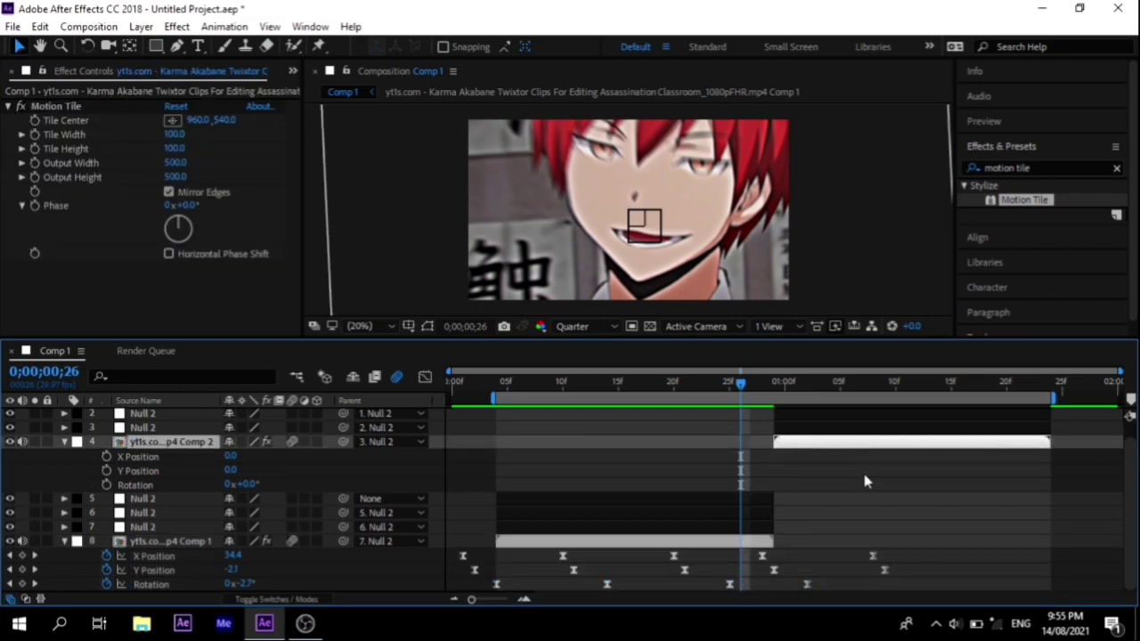
{"action": "key", "text": "ctrl+v"}
{"action": "left_click", "coordinate": [1085, 481]}
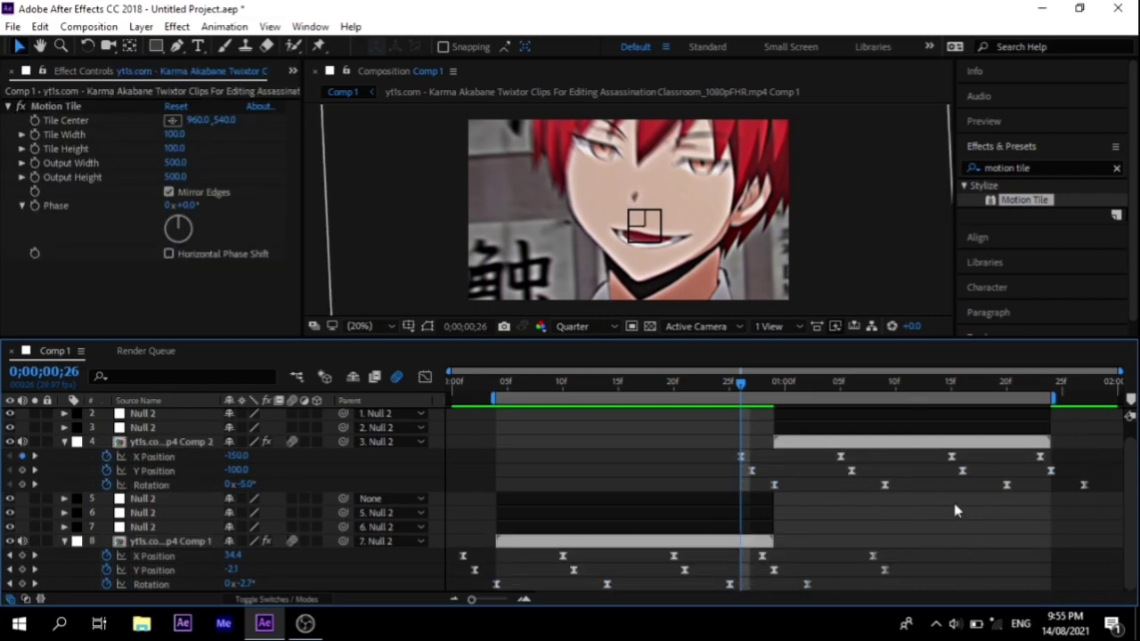
{"action": "left_click_drag", "start_coordinate": [787, 395], "coordinate": [297, 506]}
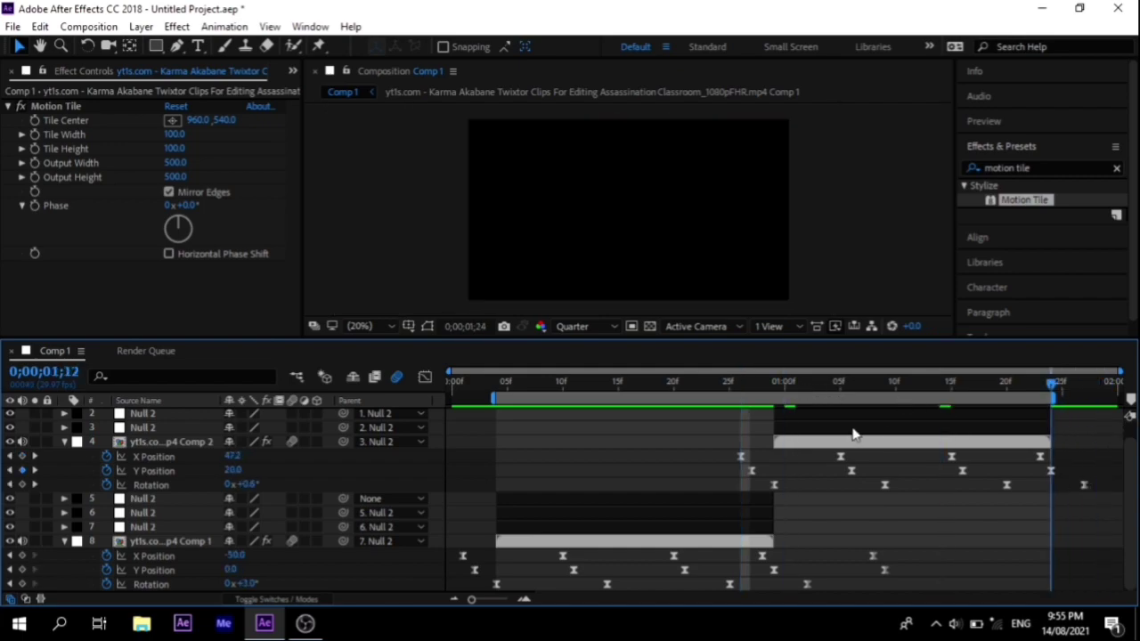
{"action": "mouse_move", "coordinate": [1051, 398]}
{"action": "left_mouse_down"}
{"action": "mouse_move", "coordinate": [1072, 397]}
{"action": "mouse_move", "coordinate": [1044, 426]}
{"action": "left_mouse_up"}
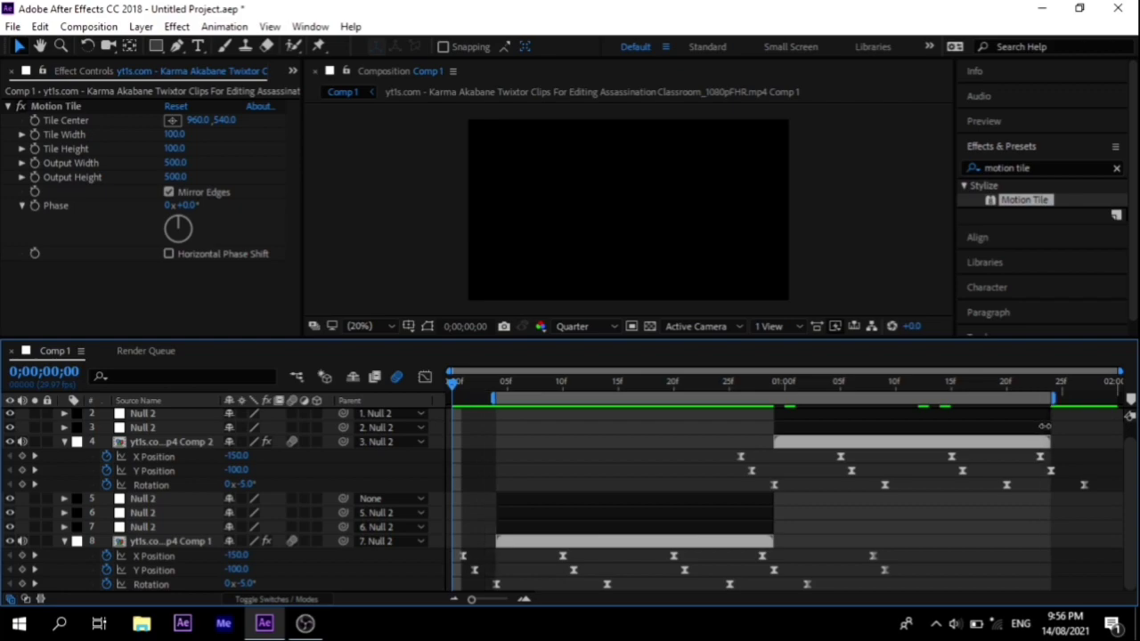
Change Comp 1's duration to 0;00;02;05 in Composition Settings, then return to the start
{"action": "left_click", "coordinate": [89, 26]}
{"action": "left_click", "coordinate": [98, 69]}
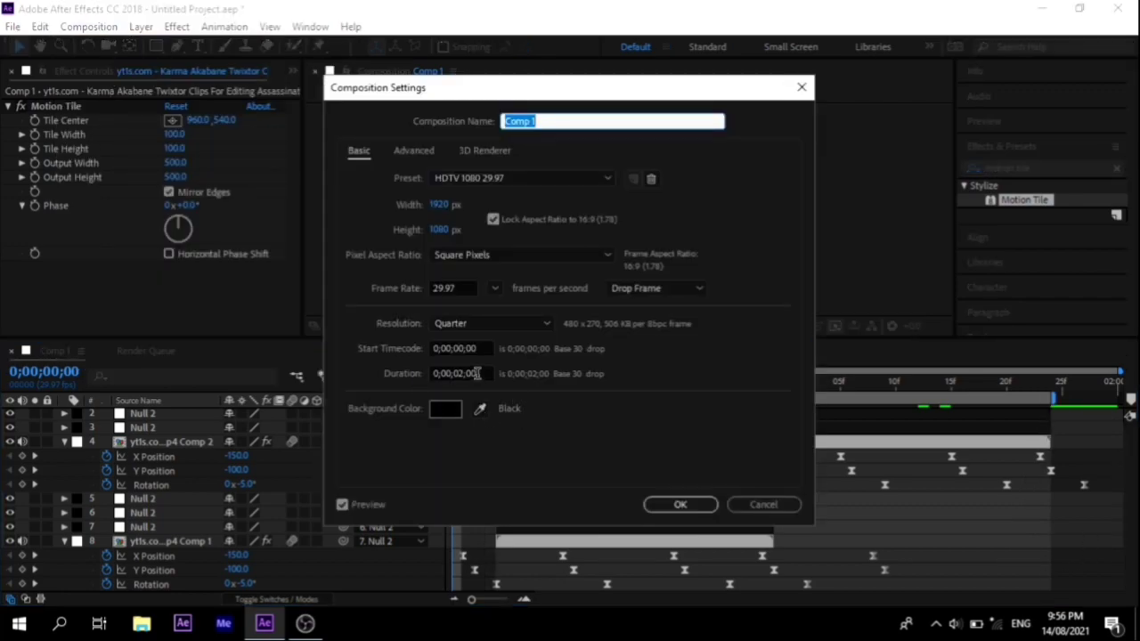
{"action": "left_click", "coordinate": [479, 374]}
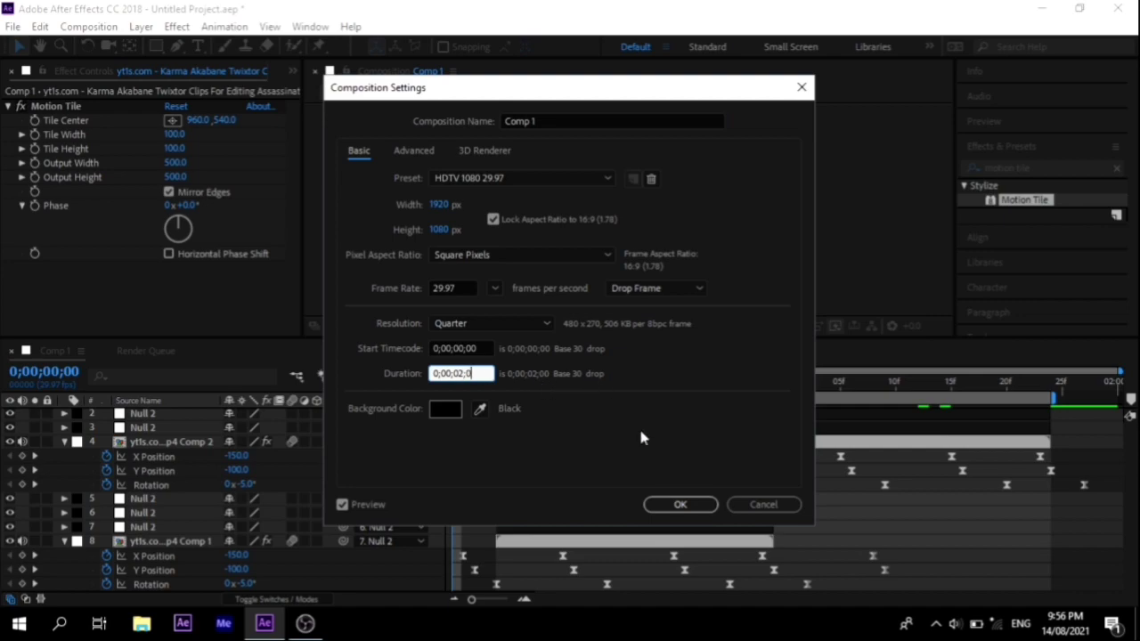
{"action": "type", "text": "5"}
{"action": "left_click", "coordinate": [684, 506]}
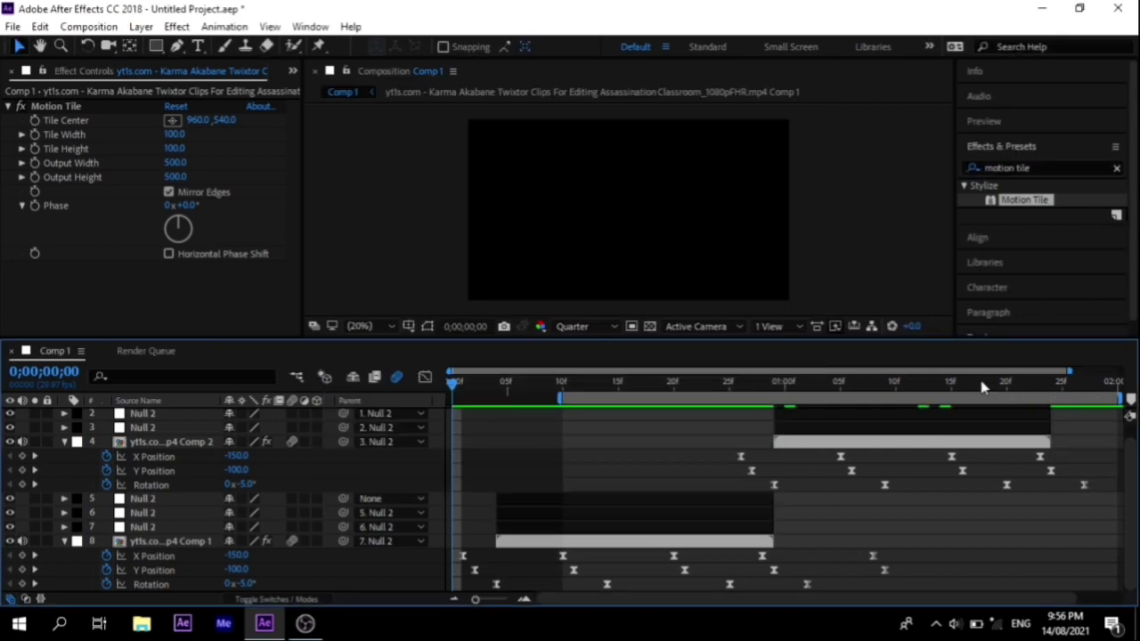
{"action": "left_click", "coordinate": [1040, 383]}
{"action": "key", "text": "Home"}
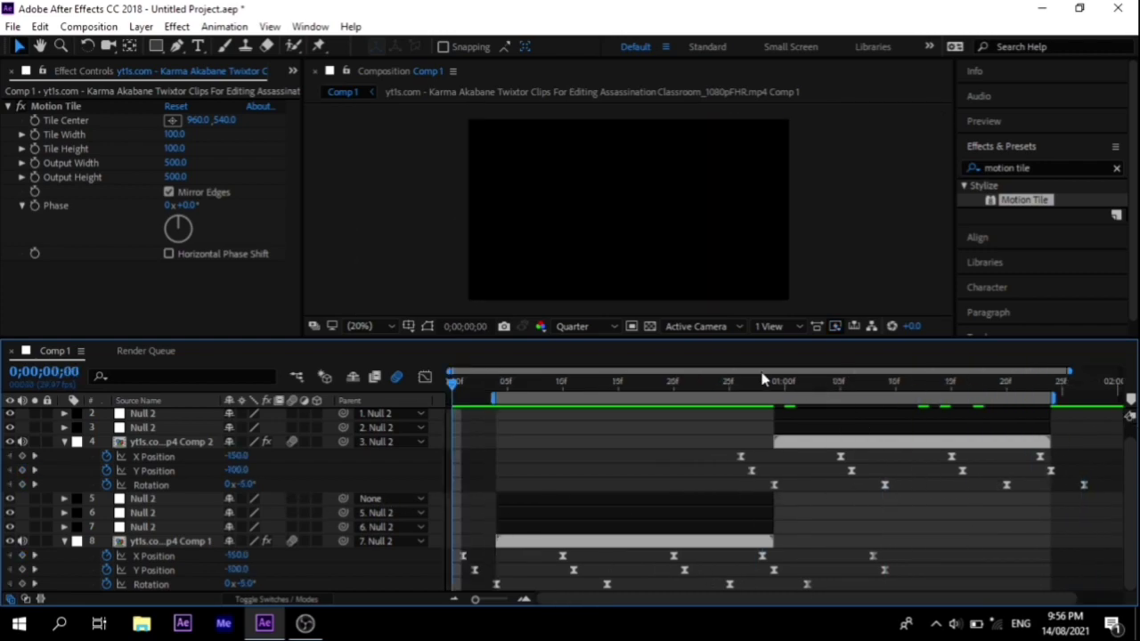
Trim the CC Jaws black bar layer to begin at frame 4 and preview the finished edit
{"action": "key", "text": "space"}
{"action": "type", "text": "cc j"}
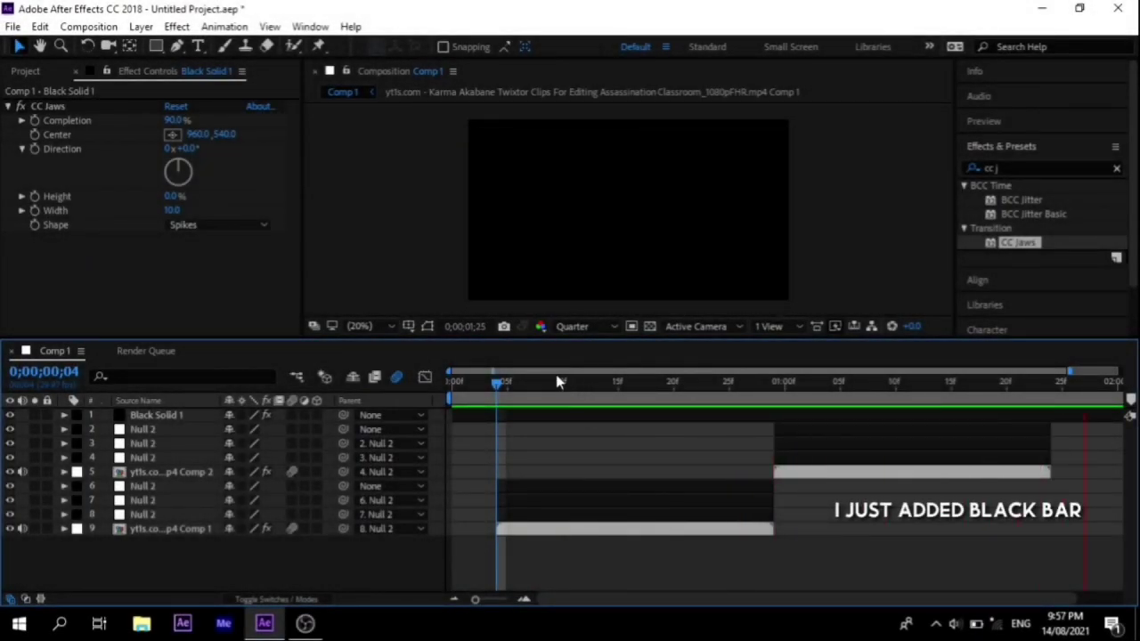
{"action": "key", "text": "space"}
{"action": "left_click_drag", "start_coordinate": [442, 401], "coordinate": [491, 401]}
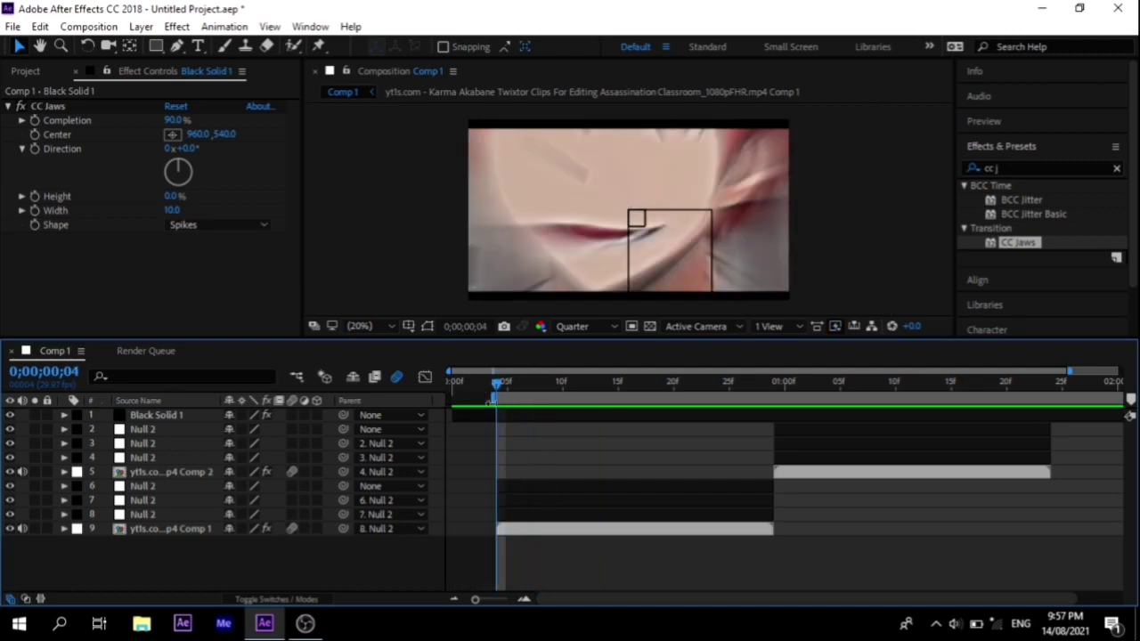
{"action": "mouse_move", "coordinate": [630, 392]}
{"action": "left_mouse_down"}
{"action": "mouse_move", "coordinate": [1124, 412]}
{"action": "mouse_move", "coordinate": [1007, 432]}
{"action": "left_mouse_up"}
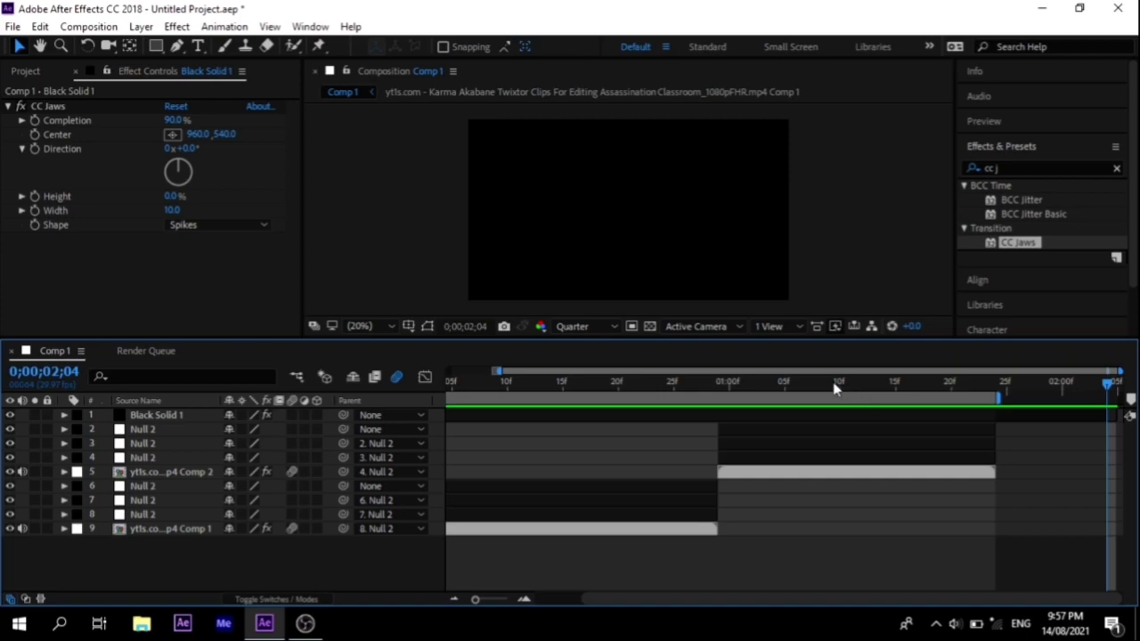
{"action": "key", "text": "Home"}
{"action": "key", "text": "i"}
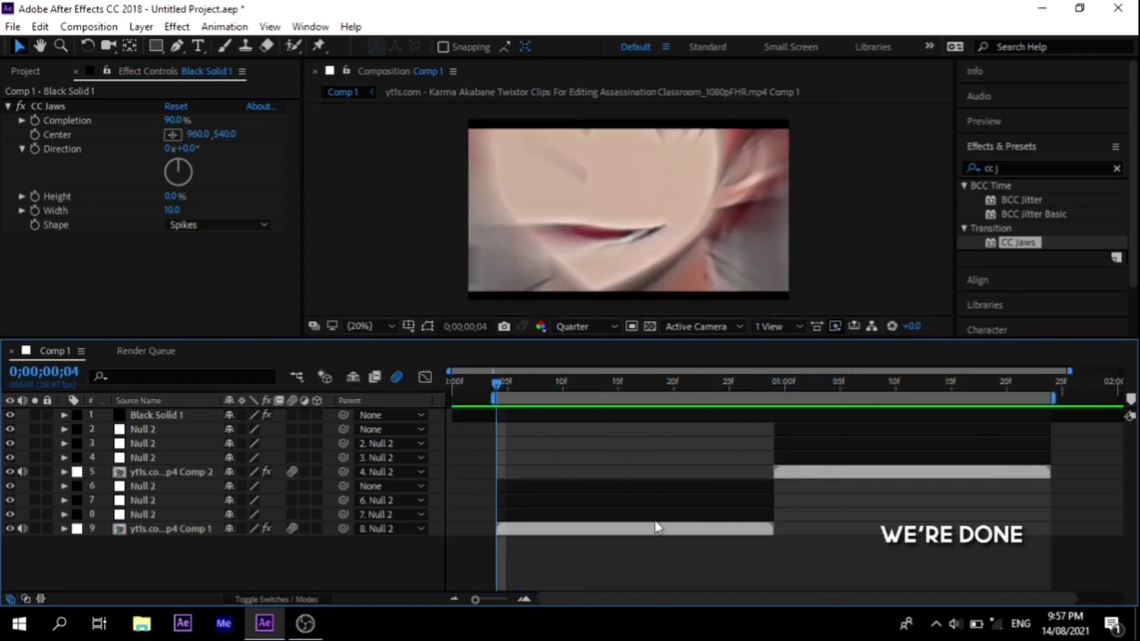
{"action": "key", "text": "space"}
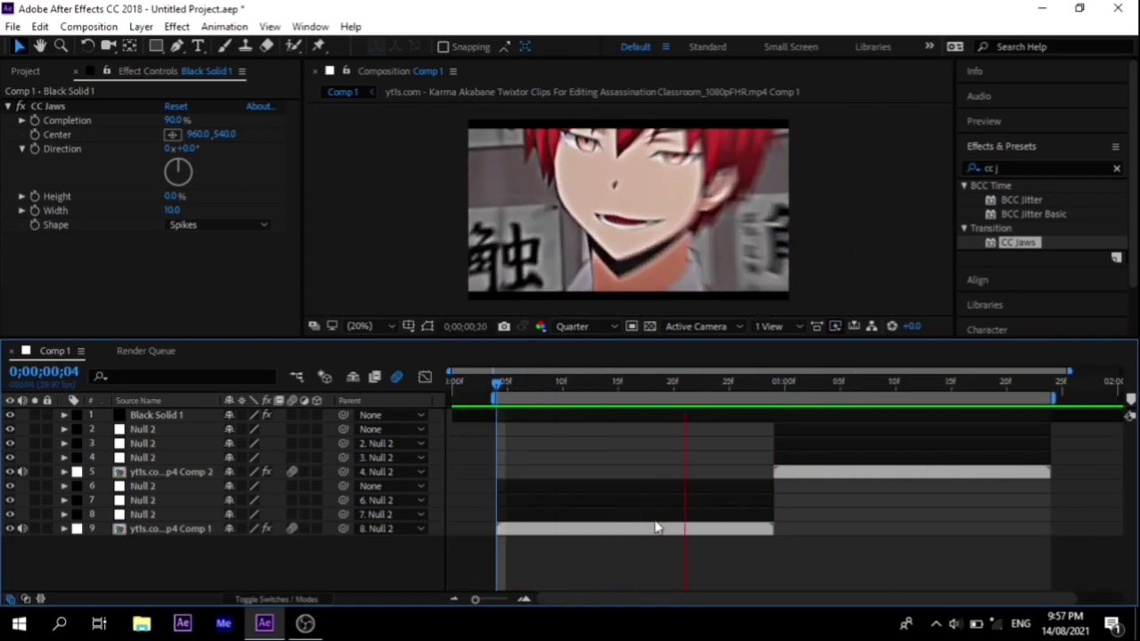